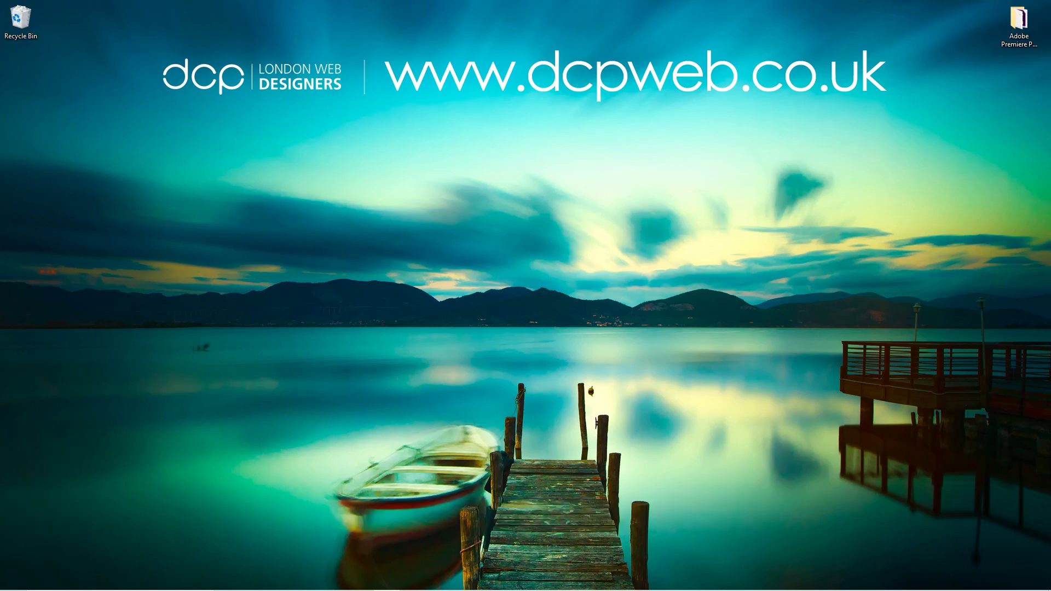
Open the 'Adobe Premiere Pro 2020 - Video Transitions Tutorial' folder from the desktop.
double_click(1019, 22)
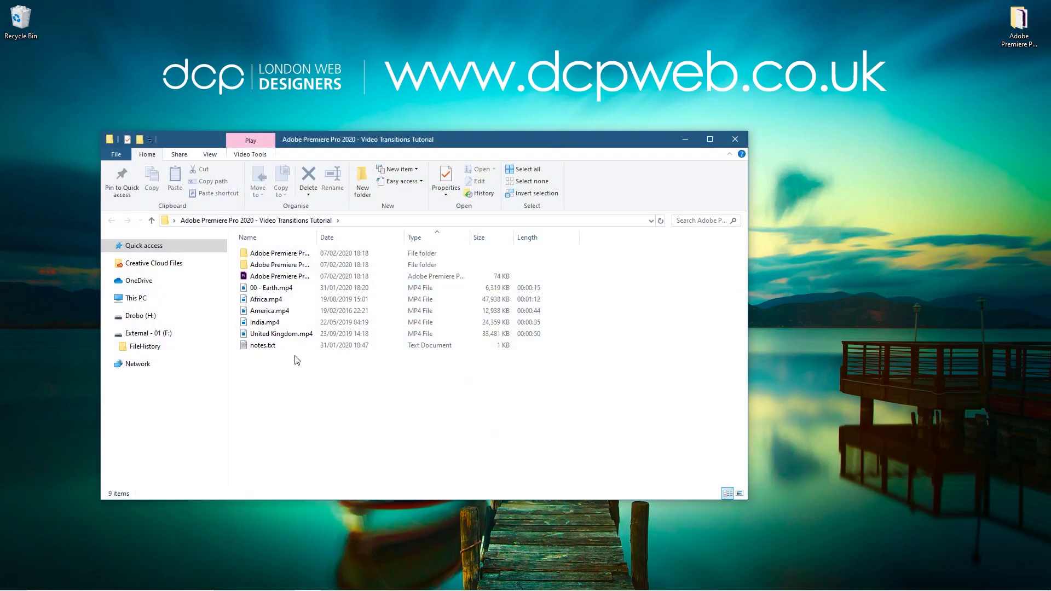
Shift-select the MP4 clips from 00 - Earth.mp4 down to United Kingdom.mp4.
left_click(285, 335)
left_click(279, 289, "shift")
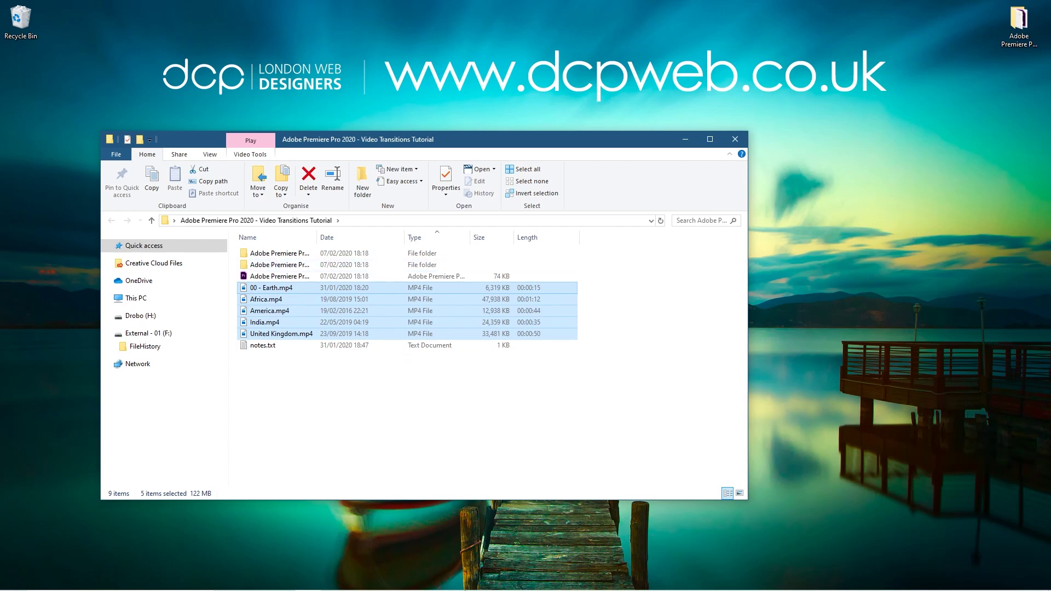
Import the five selected MP4 clips into the Premiere Pro Project panel.
mouse_move(552, 583)
left_click(595, 584)
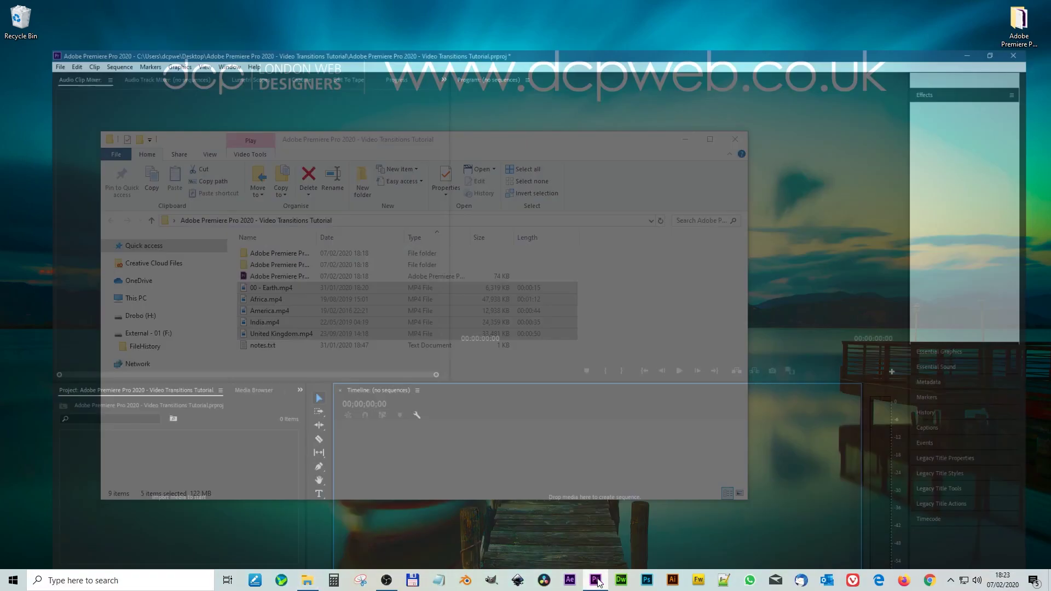
key("alt+Tab")
left_click_drag(276, 304, 51, 484)
left_click(71, 485)
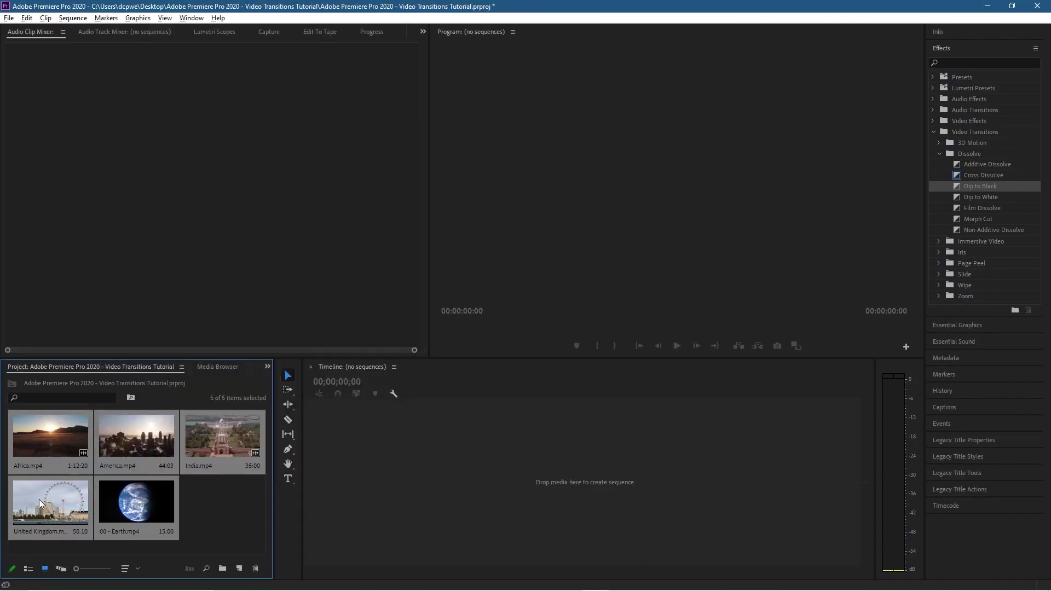
Create a sequence from 00 - Earth.mp4, then append the United Kingdom, Africa, America and India clips.
left_click(160, 507)
left_click_drag(129, 510, 331, 460)
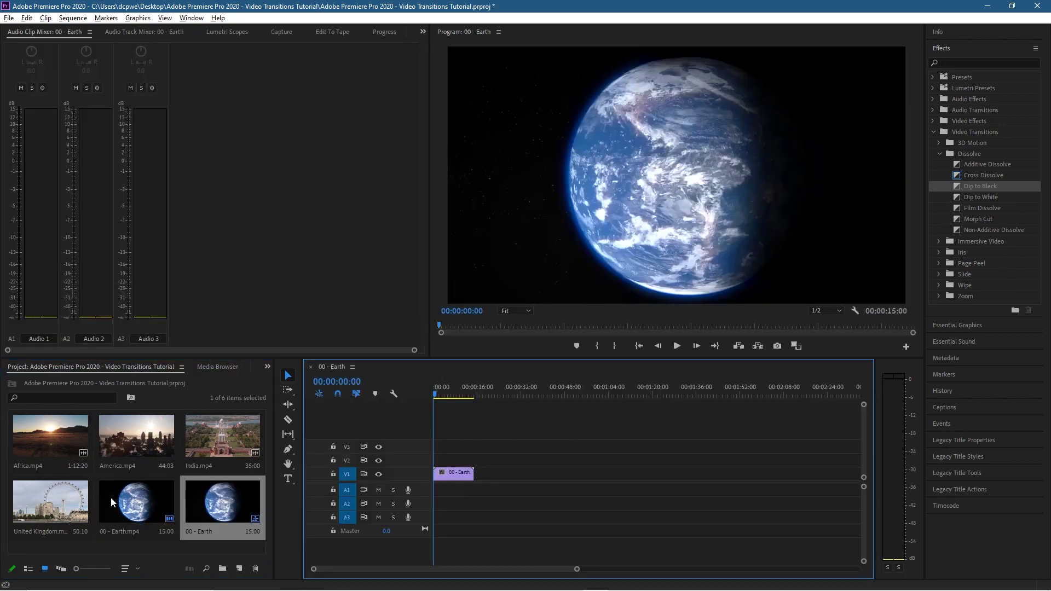
left_click(45, 496)
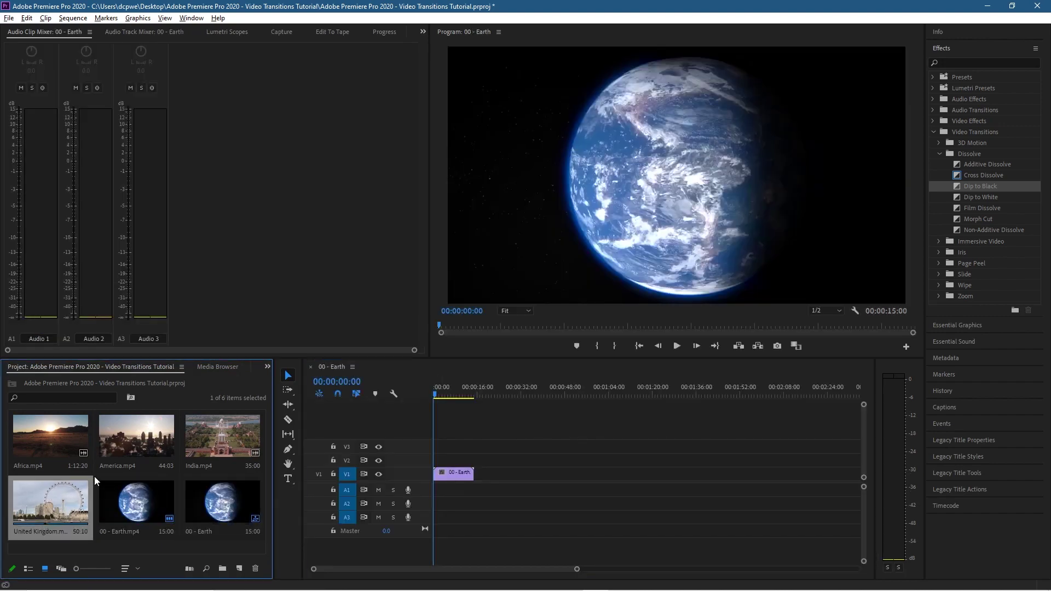
left_click(54, 452, "ctrl")
left_click(116, 447, "ctrl")
left_click(209, 445, "ctrl")
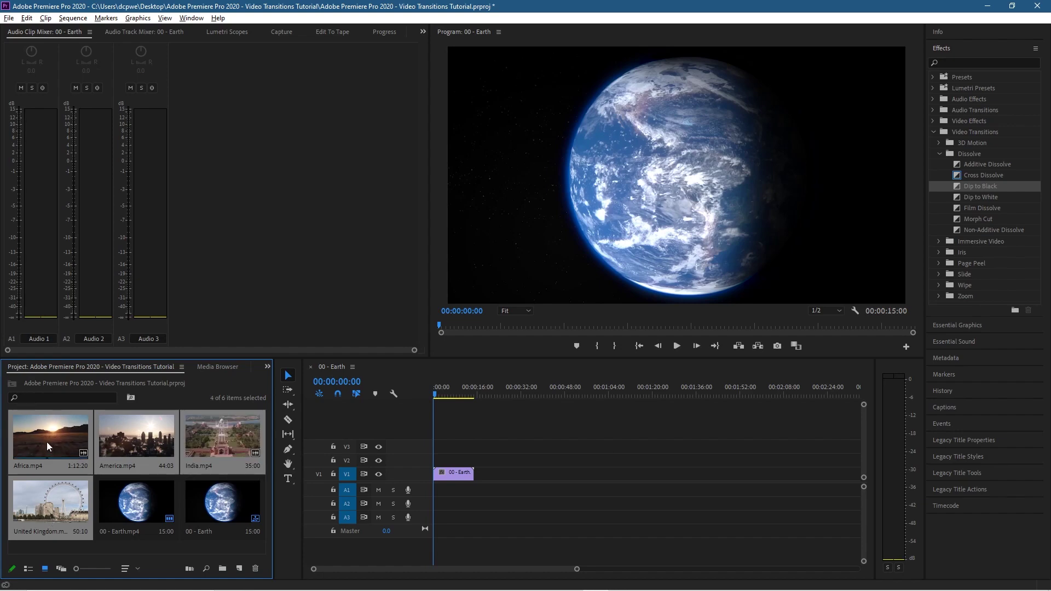
left_click_drag(55, 441, 479, 484)
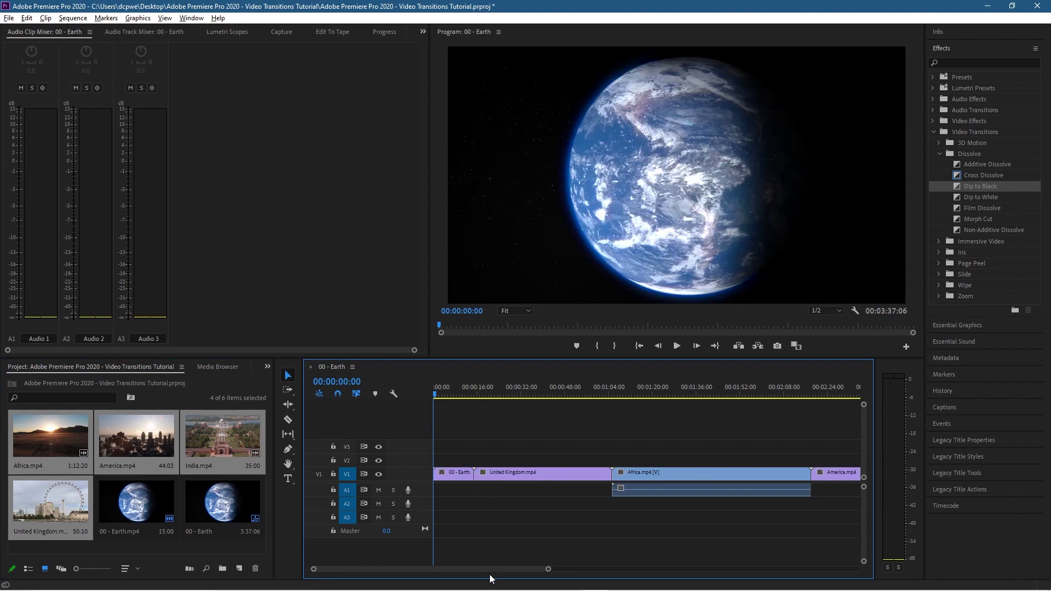
Unlink the video from the audio of the Africa, America and India clips.
scroll(484, 568, "down", 8)
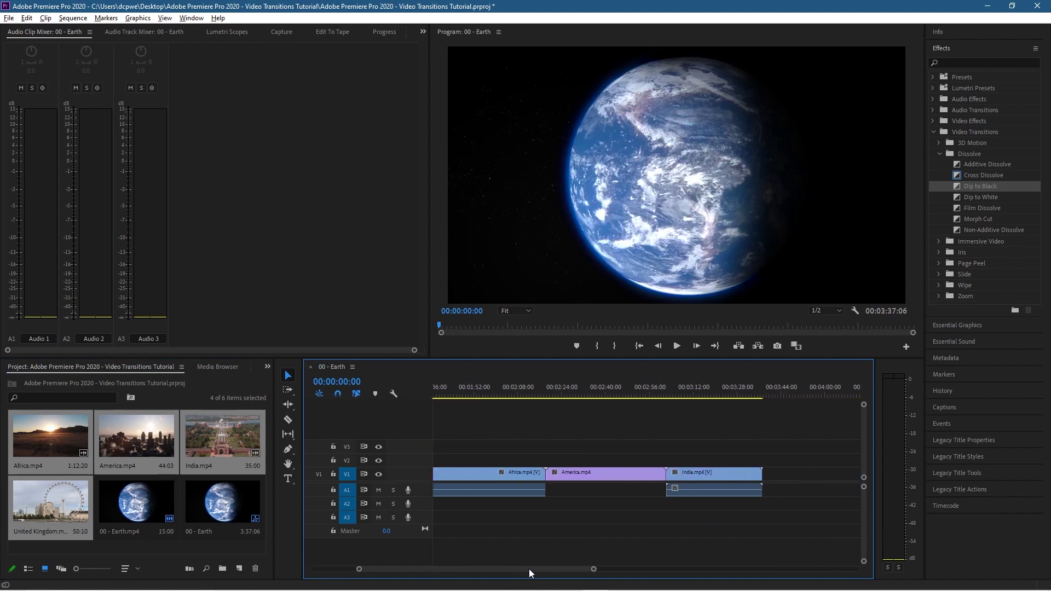
left_click(554, 494)
left_click(750, 490)
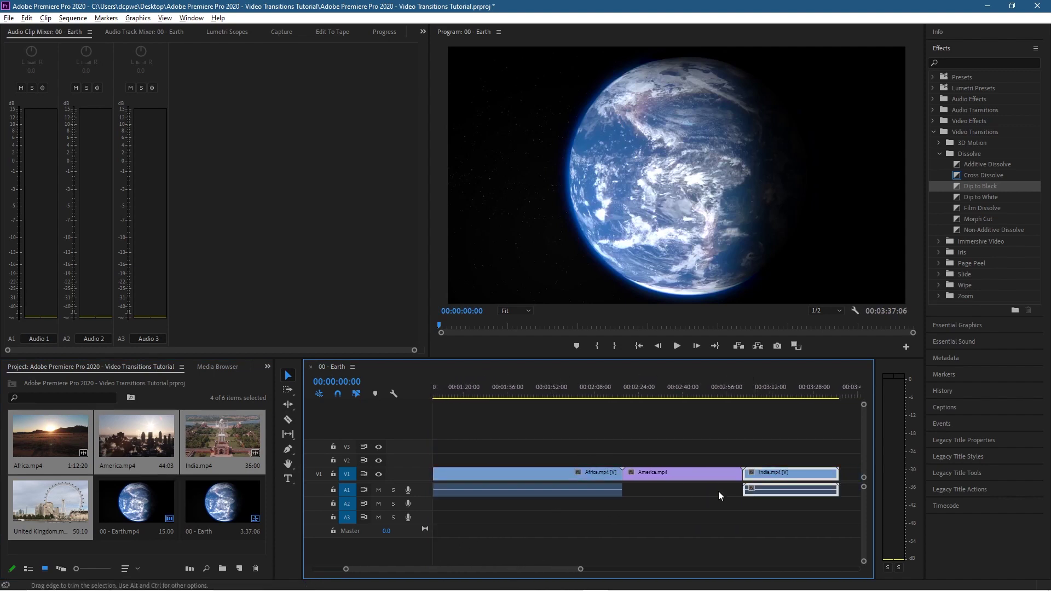
left_click(610, 534)
left_click_drag(837, 524, 569, 493)
right_click(570, 492)
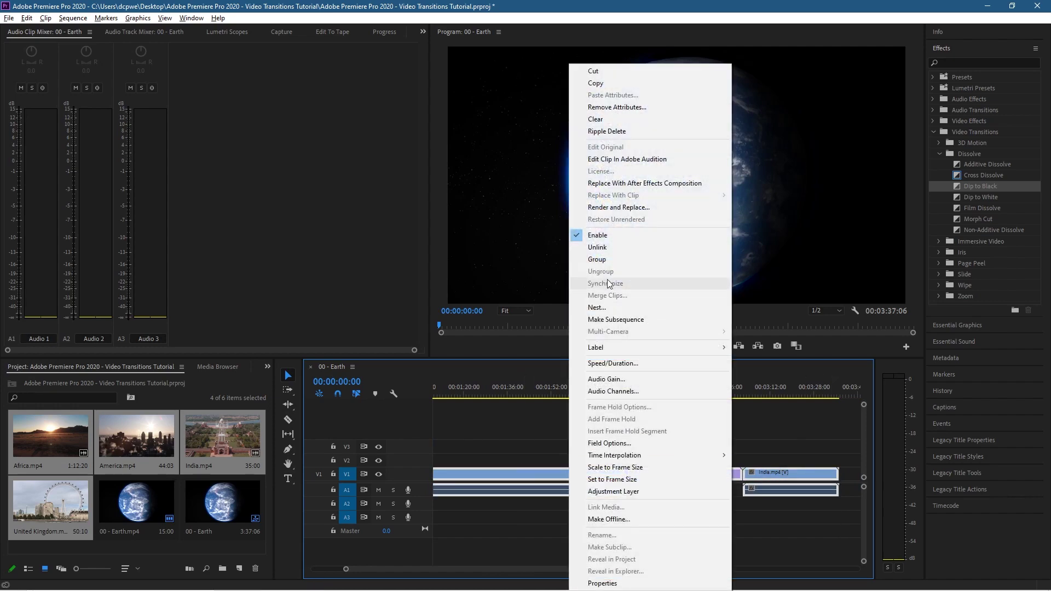
left_click(597, 246)
Delete the unlinked Africa and India audio clips from the A1 track.
left_click(772, 520)
left_click_drag(784, 513, 596, 487)
key("Delete")
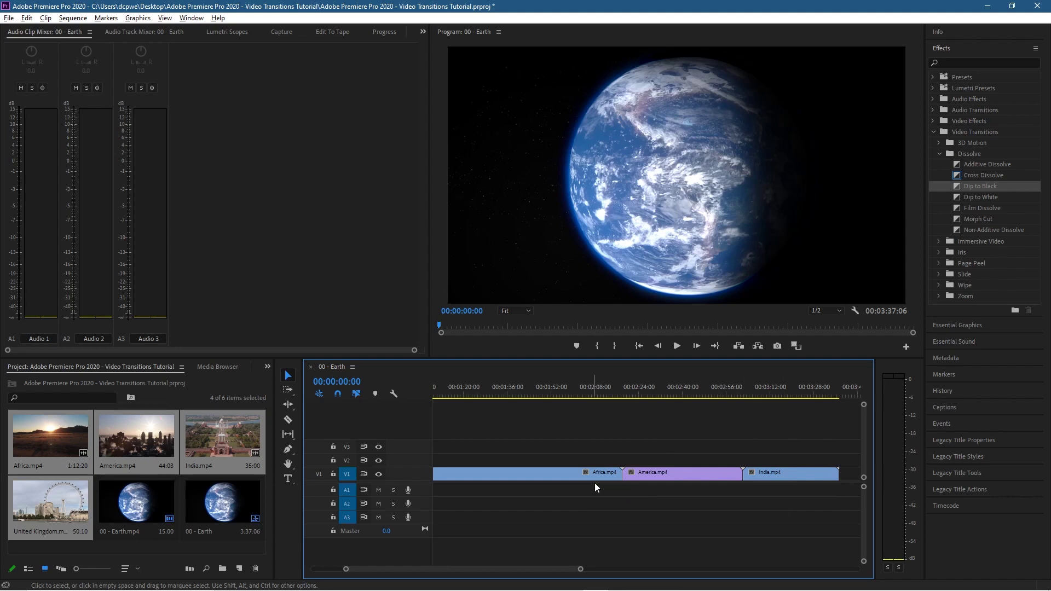
left_click_drag(545, 568, 494, 568)
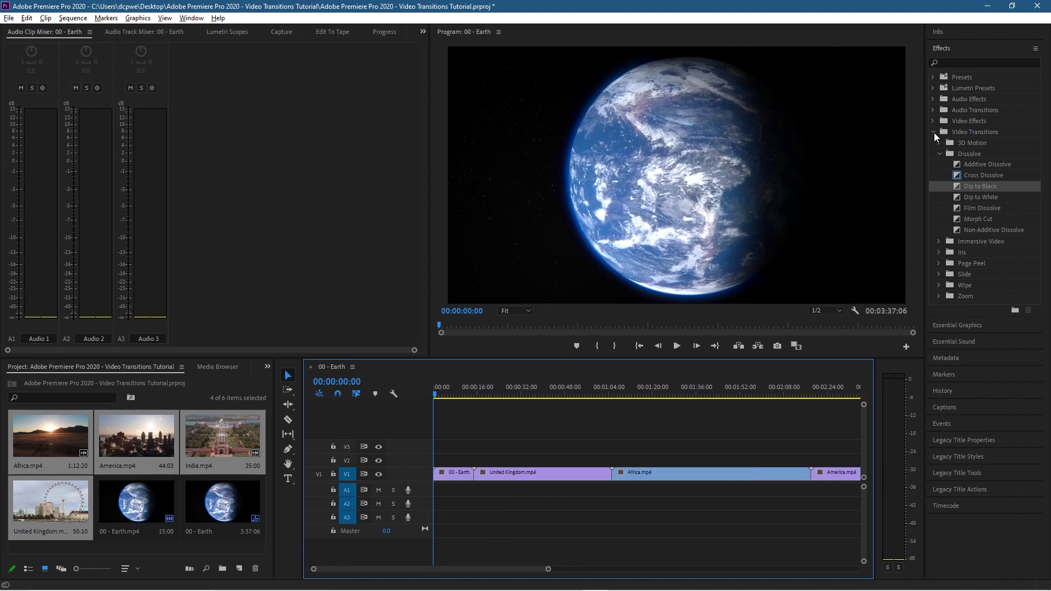
left_click(934, 132)
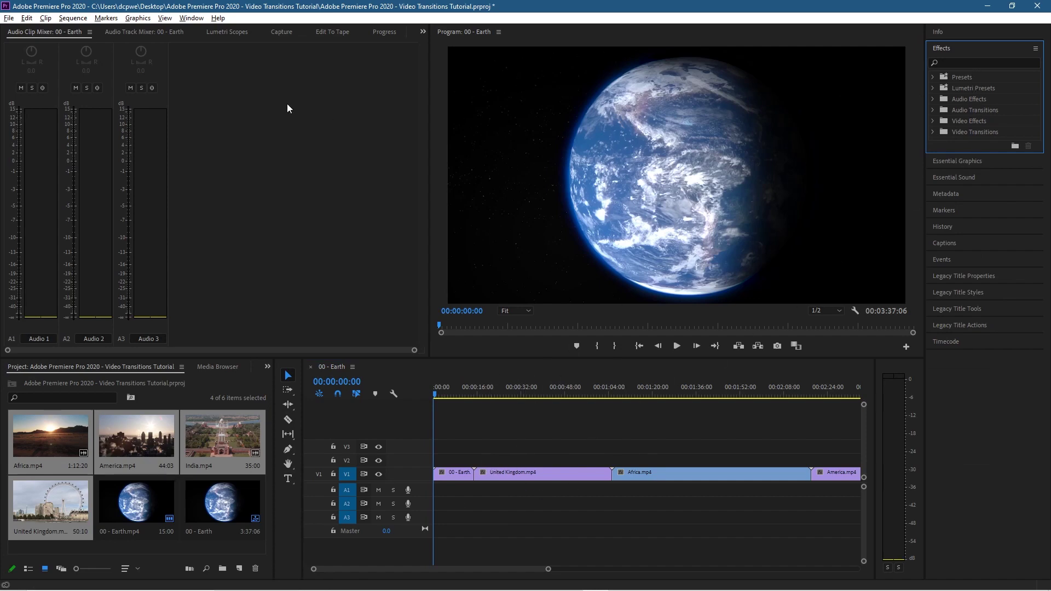
left_click(191, 18)
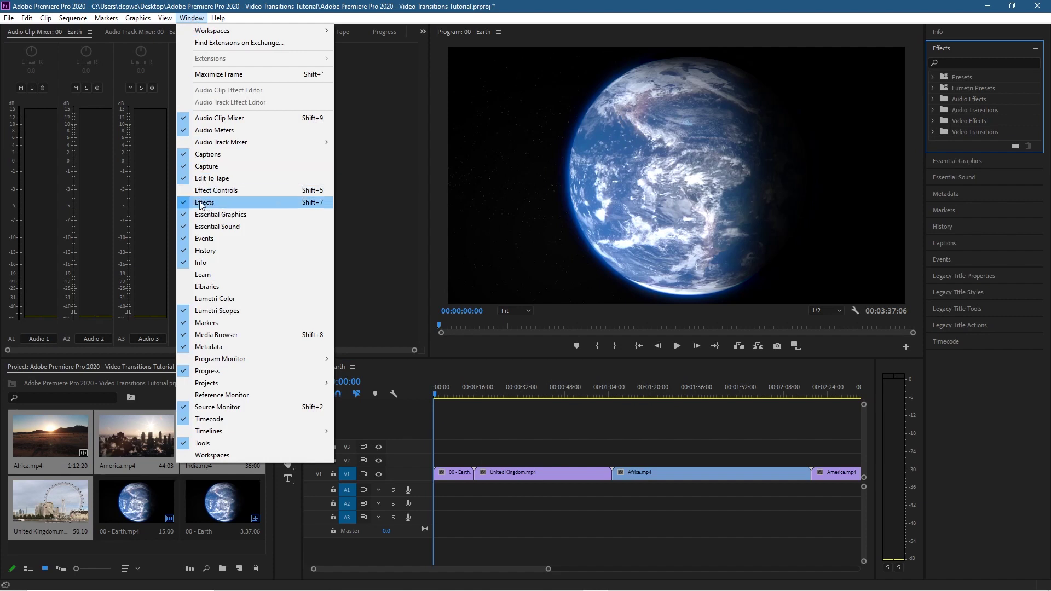
left_click(878, 83)
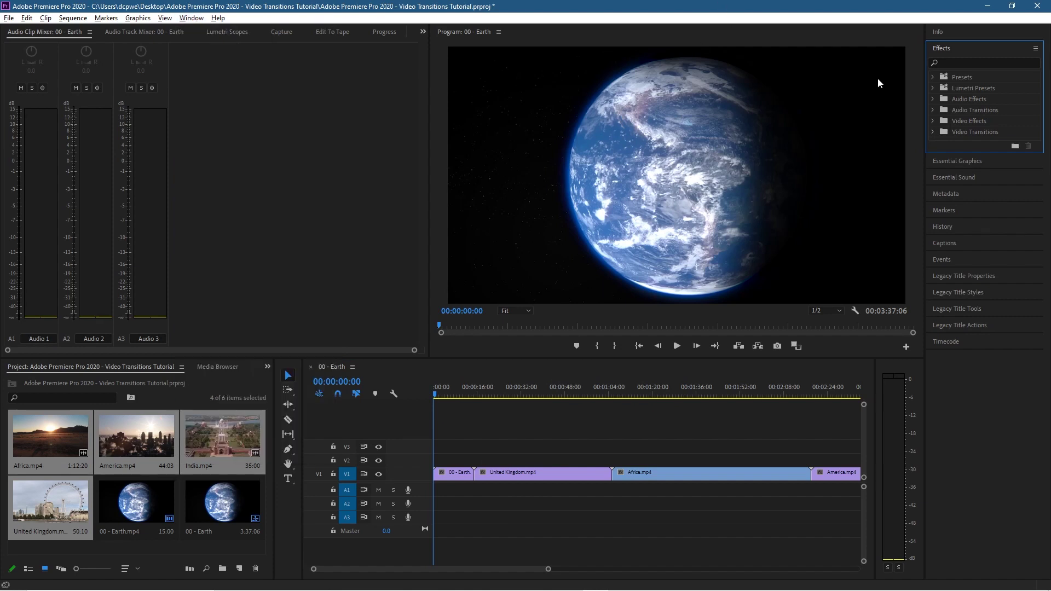
left_click(935, 132)
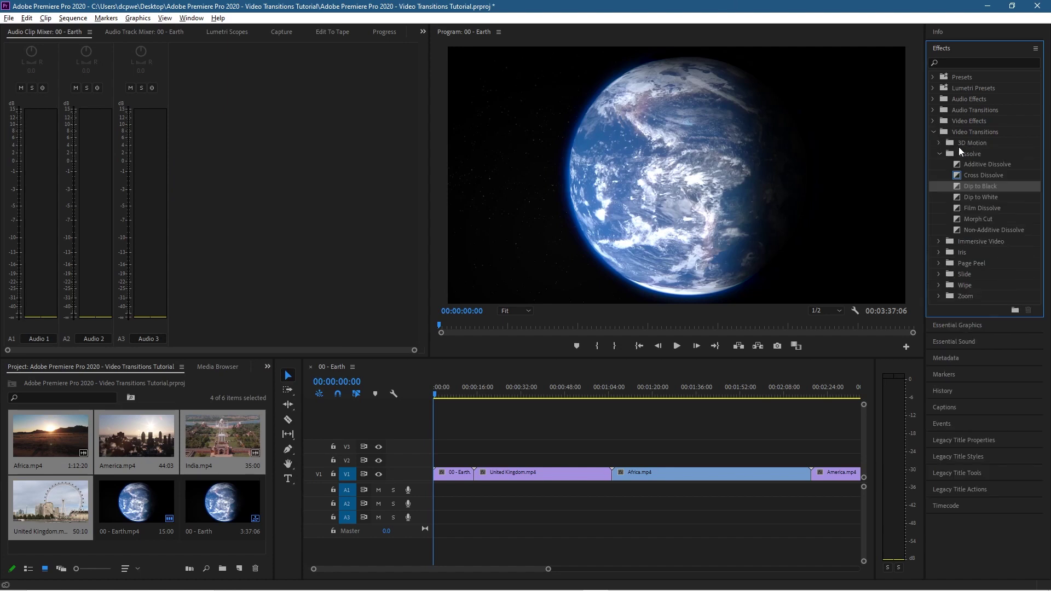
left_click(938, 154)
left_click(941, 143)
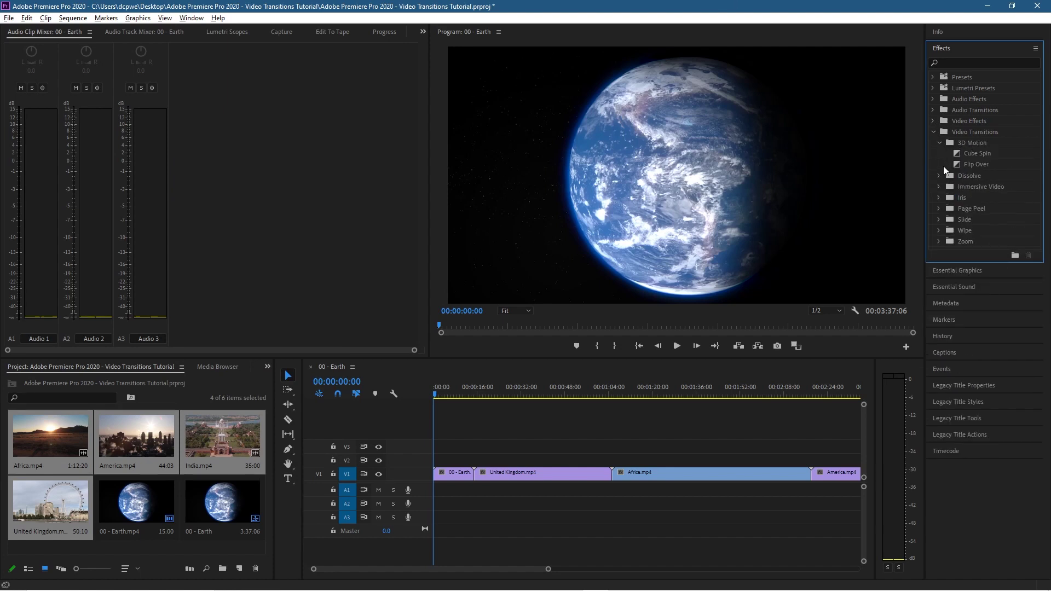
left_click(939, 142)
left_click(941, 164)
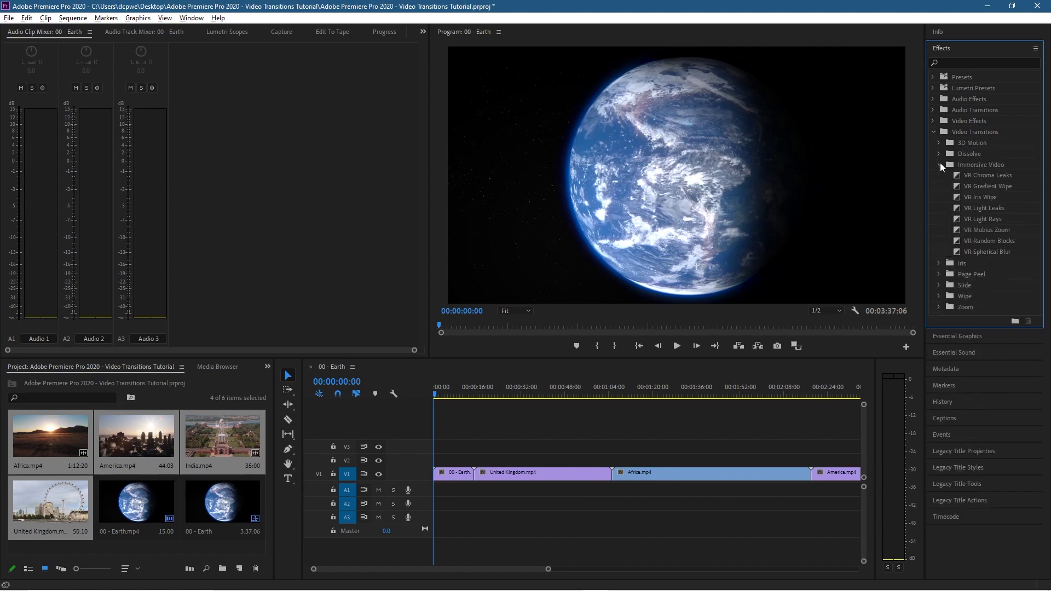
left_click(939, 165)
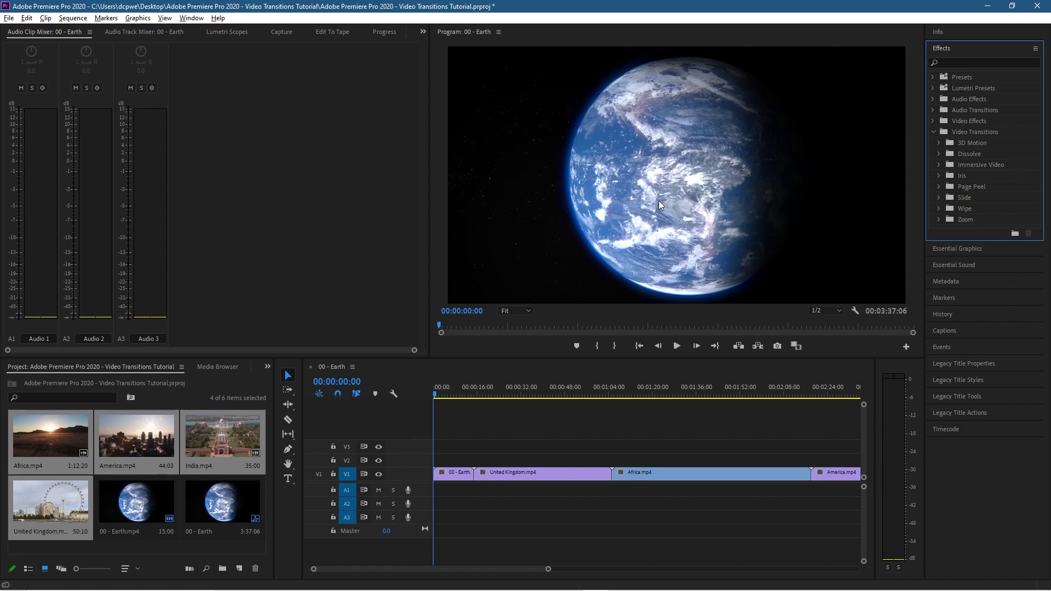
left_click(939, 154)
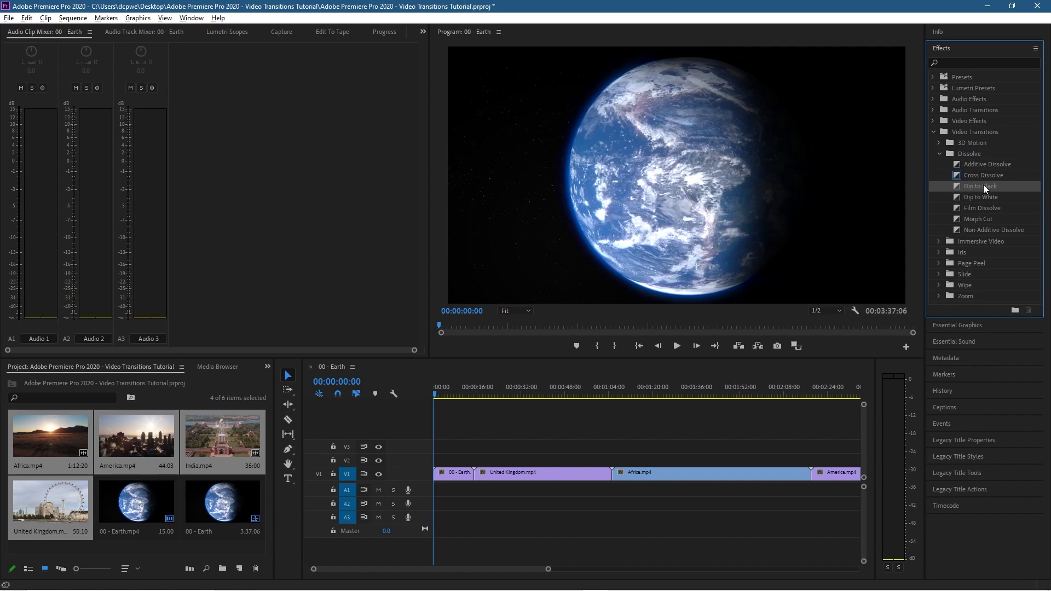
Apply Dip to Black to the start of the Earth clip and preview the fade-in.
left_click_drag(984, 185, 435, 475)
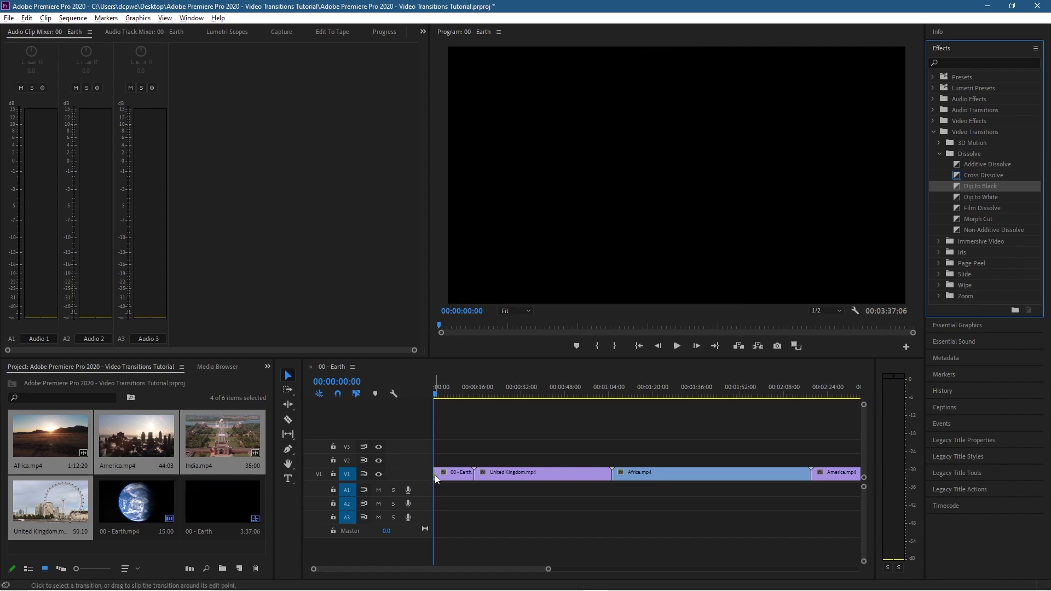
left_click(679, 345)
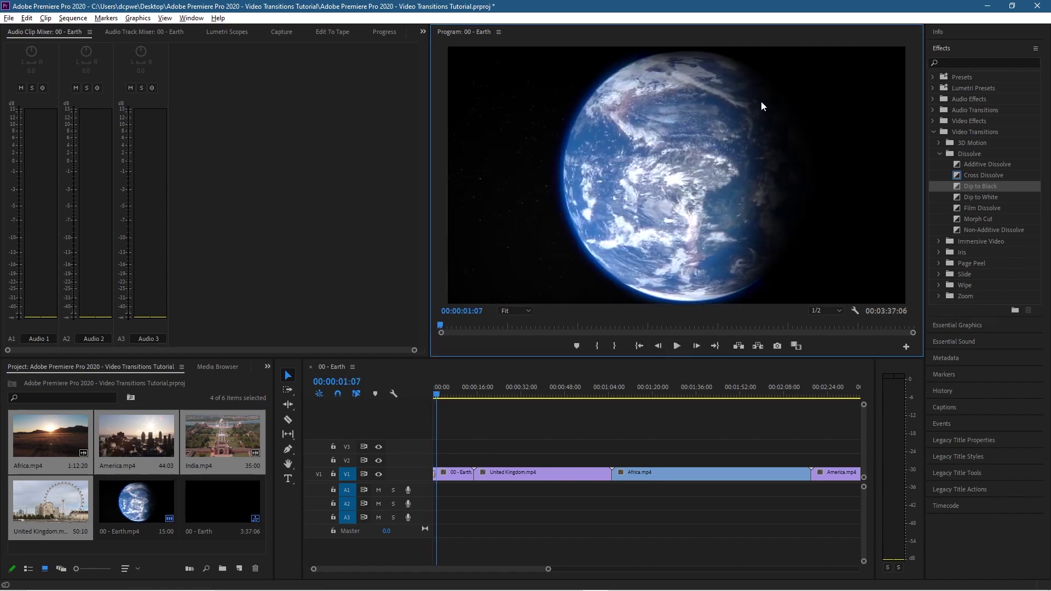
left_click(434, 394)
mouse_move(433, 393)
left_mouse_down()
mouse_move(447, 396)
mouse_move(426, 402)
left_mouse_up()
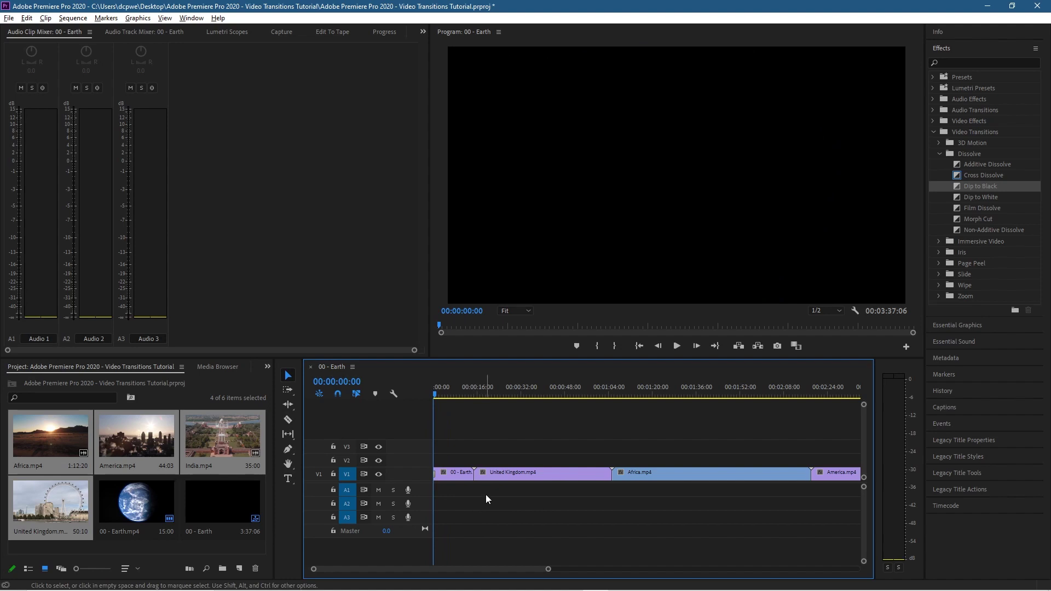
scroll(486, 494, "up", 6)
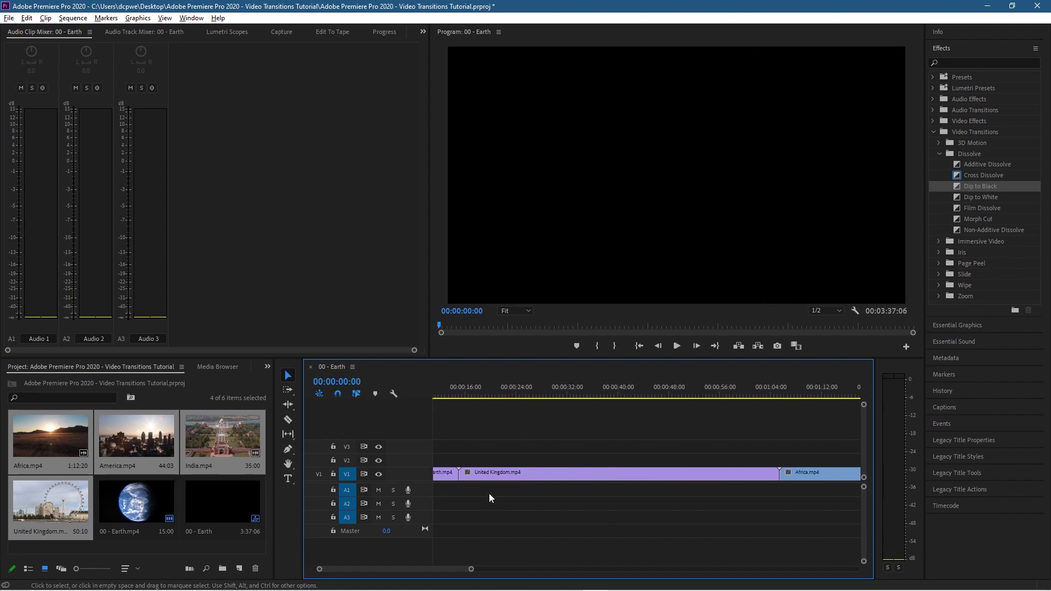
left_click_drag(390, 569, 335, 572)
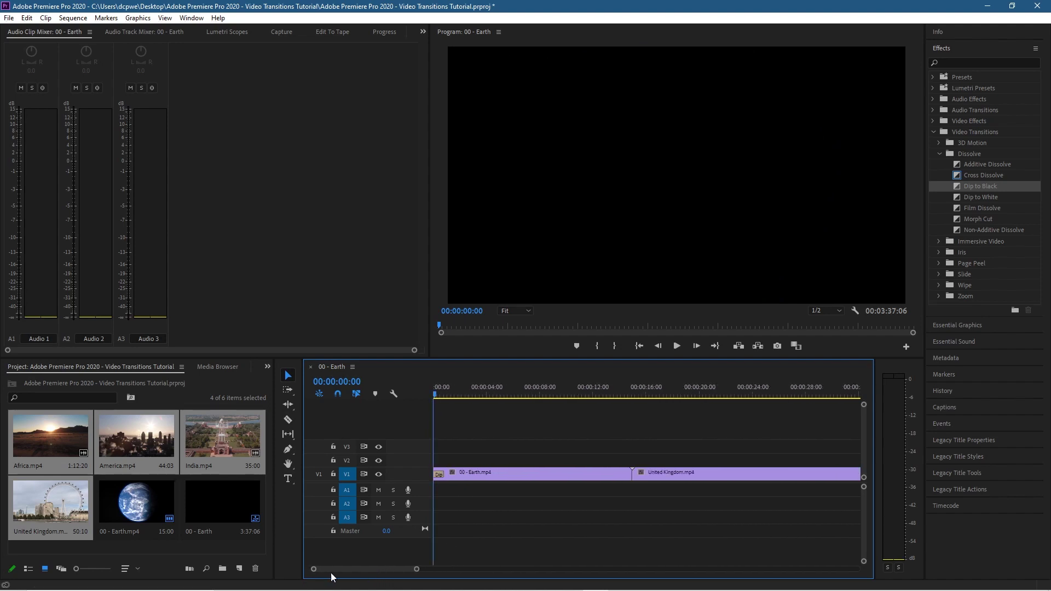
Change the opening Dip to Black duration from 00:00:00:25 to 00:00:02:00.
double_click(439, 474)
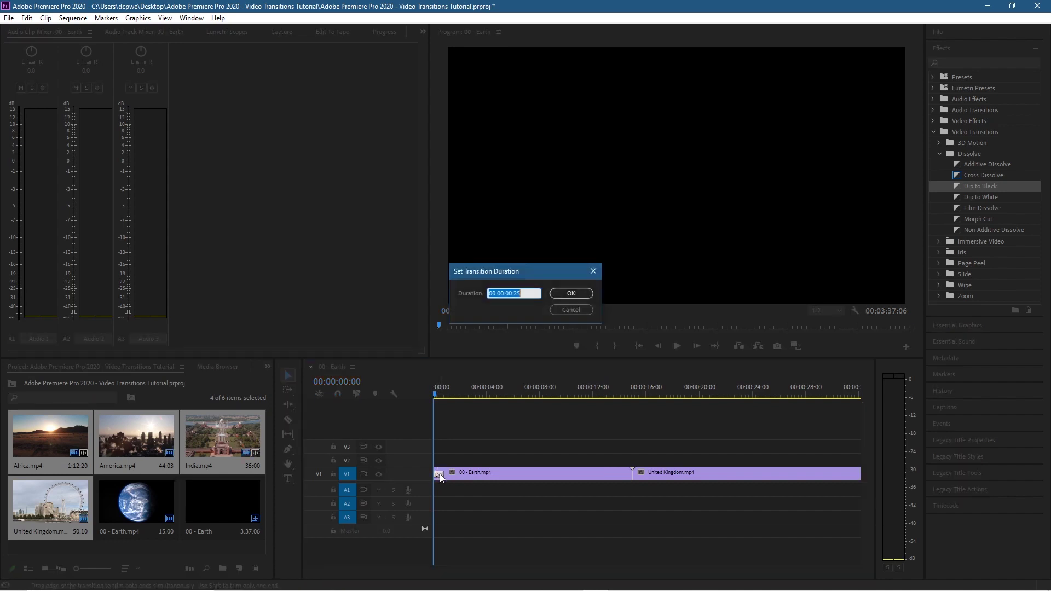
left_click(525, 296)
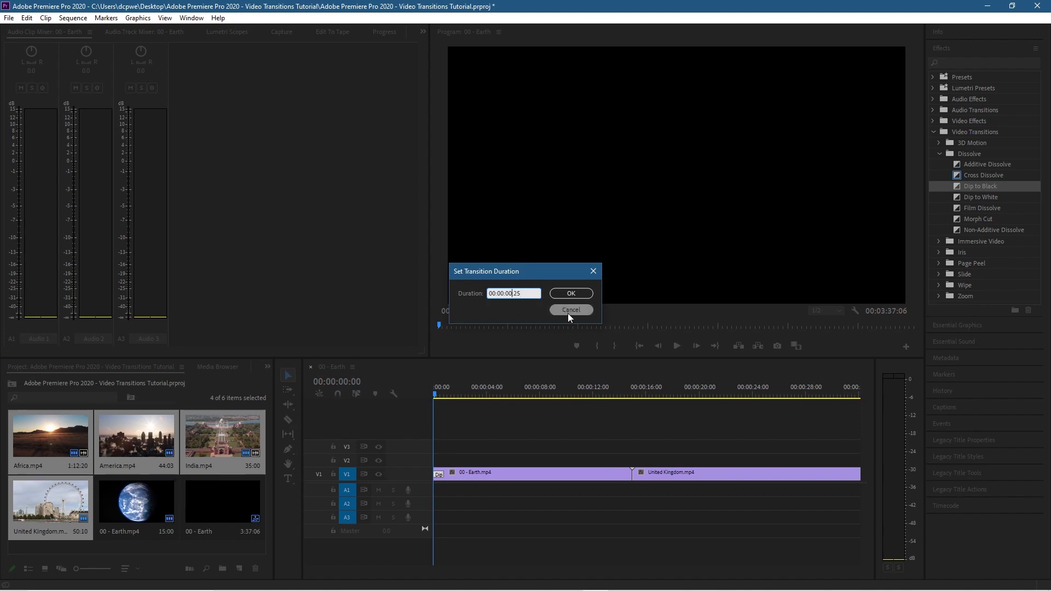
type("2")
key("BackSpace")
key("BackSpace")
type("00")
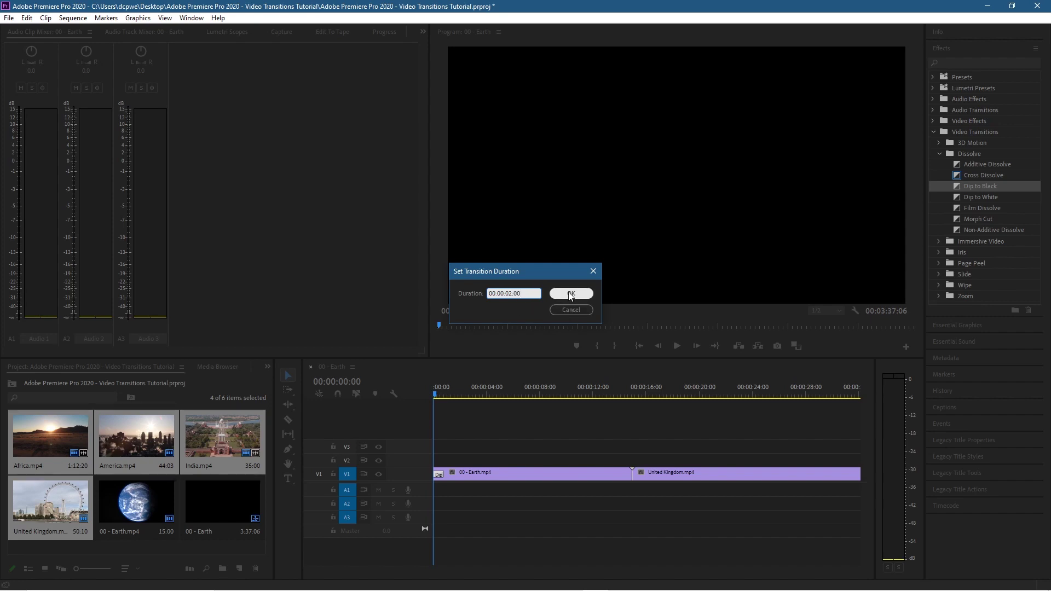
left_click(570, 294)
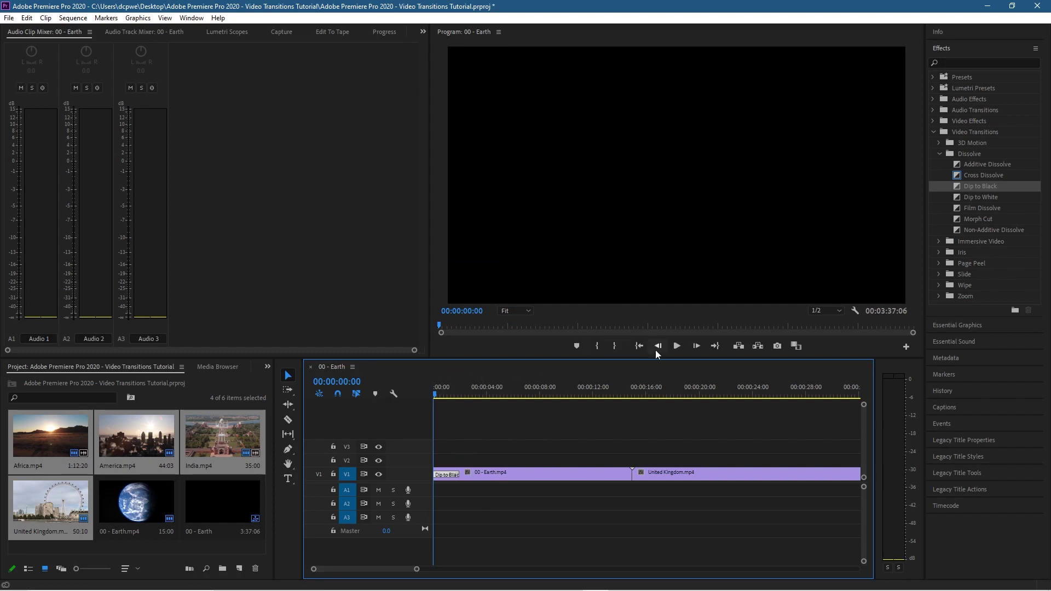
Preview the two-second fade, then set the Dip to Black duration to 00:00:01:00.
left_click(676, 346)
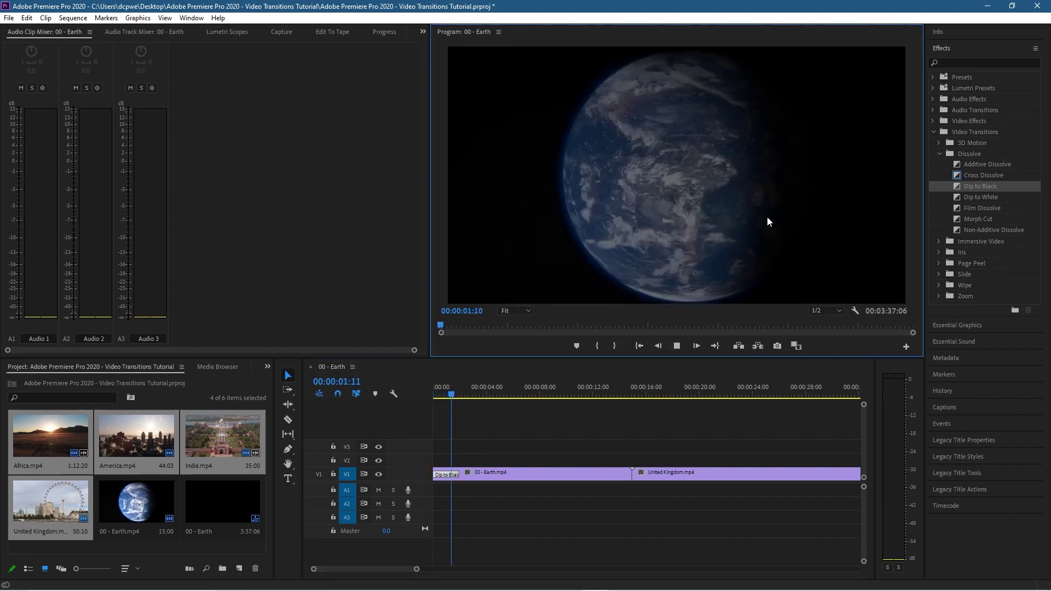
left_click(678, 346)
left_click(445, 474)
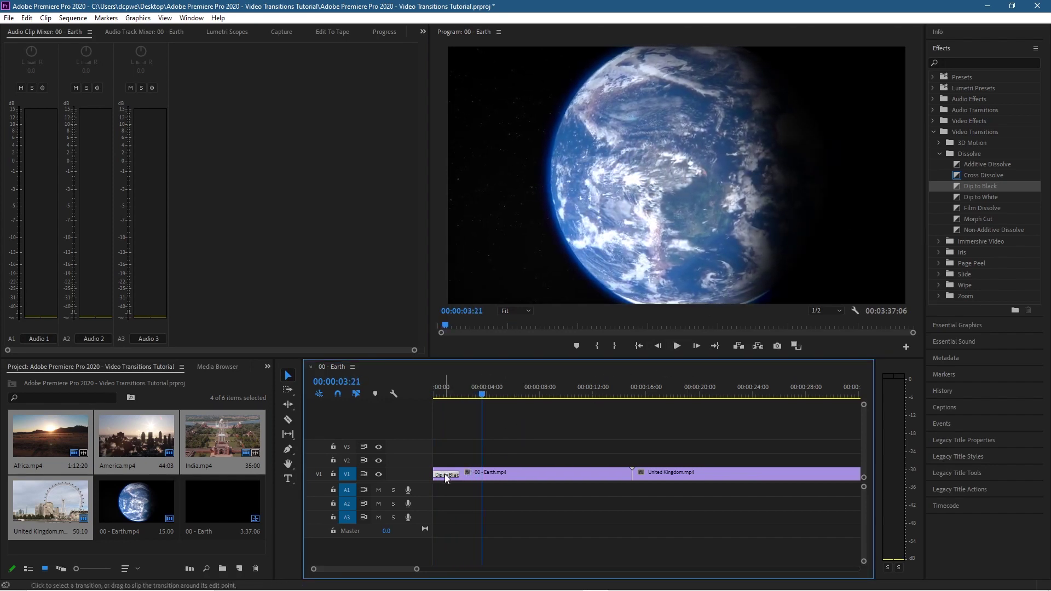
right_click(445, 474)
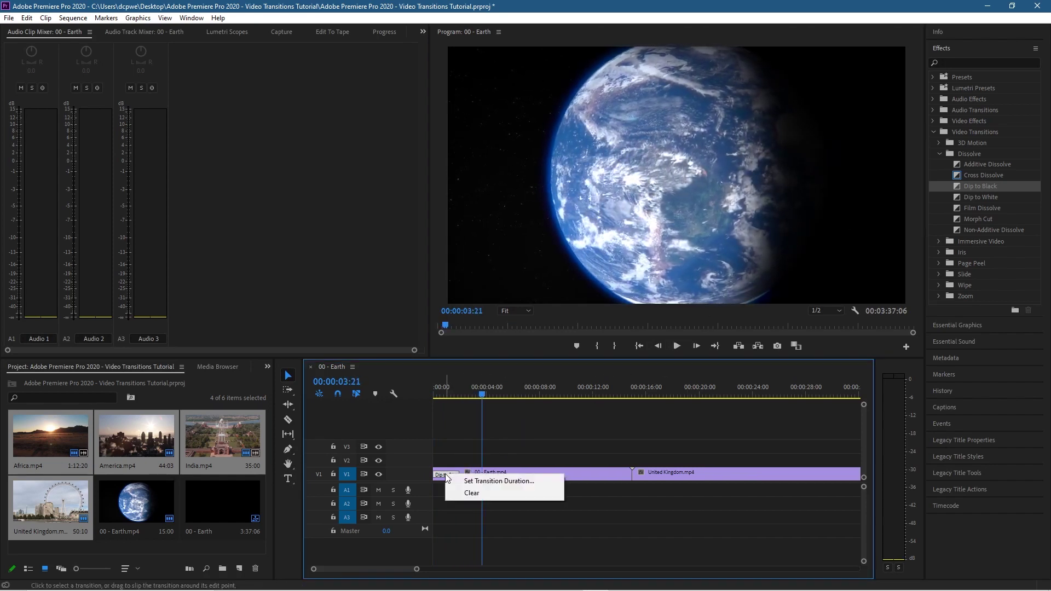
left_click(485, 481)
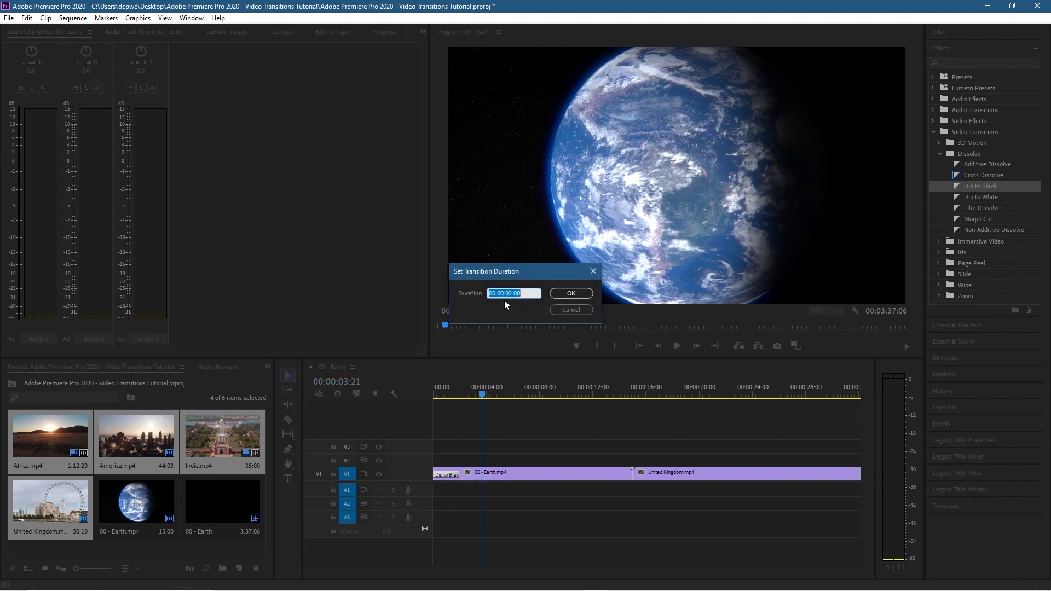
type("1")
left_click(574, 297)
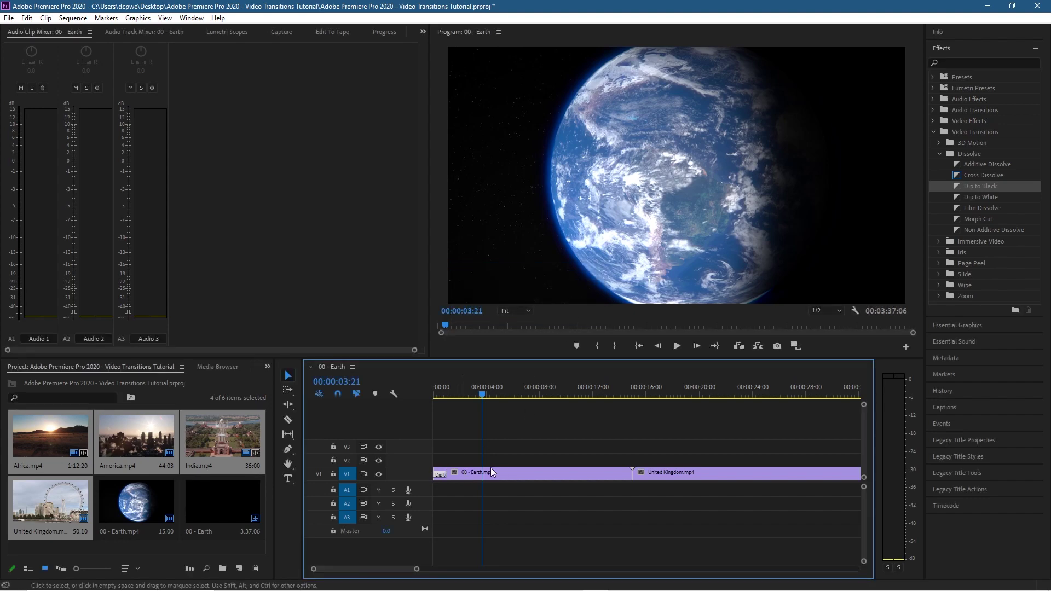
Play the fade up from black and the cut into the United Kingdom clip.
left_click_drag(478, 395, 436, 394)
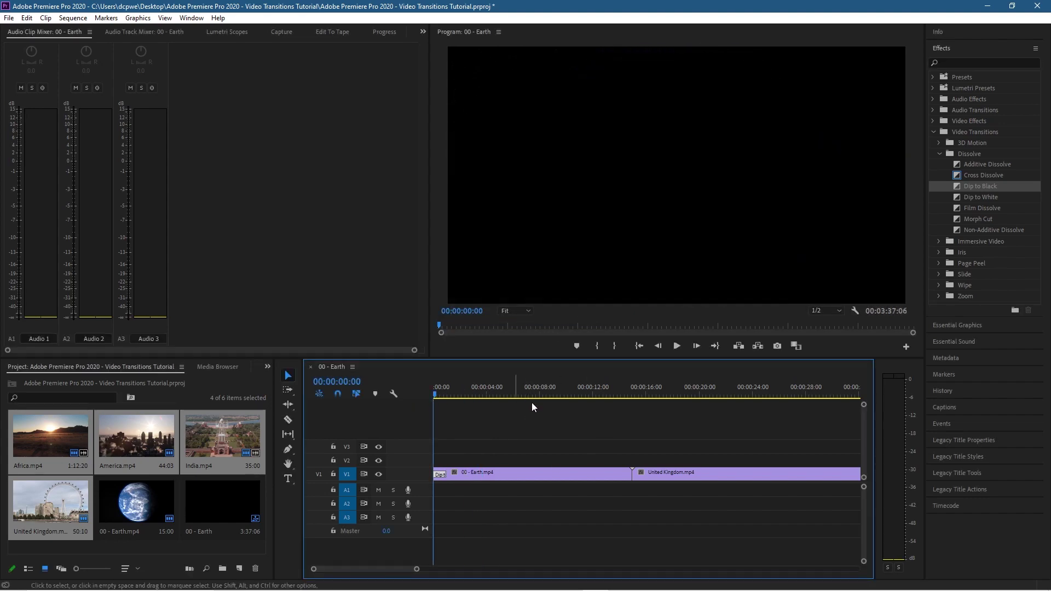
left_click(677, 346)
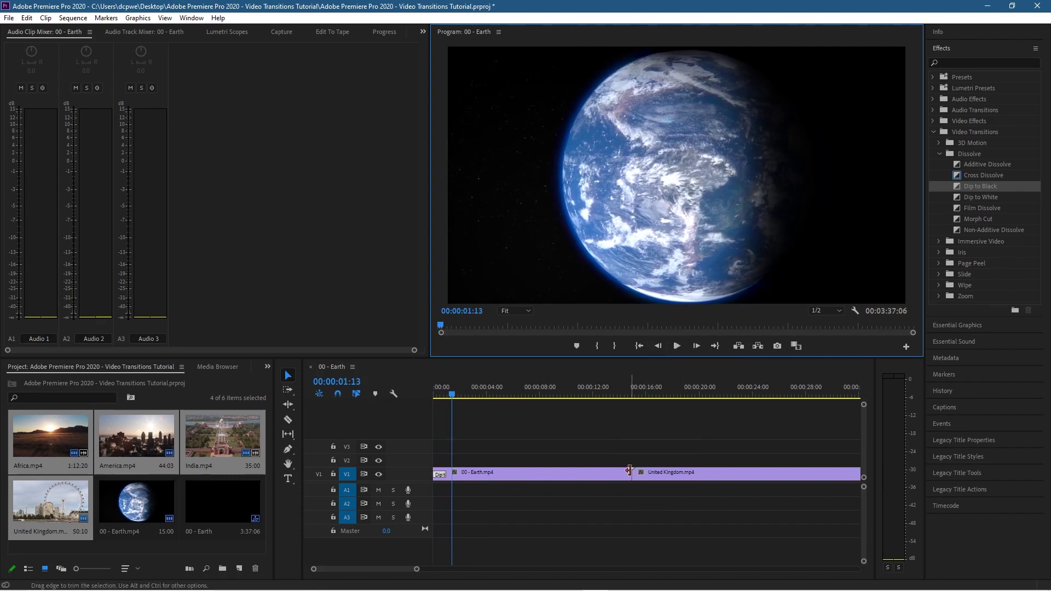
mouse_move(629, 388)
left_mouse_down()
mouse_move(612, 393)
mouse_move(623, 393)
left_mouse_up()
left_click(677, 346)
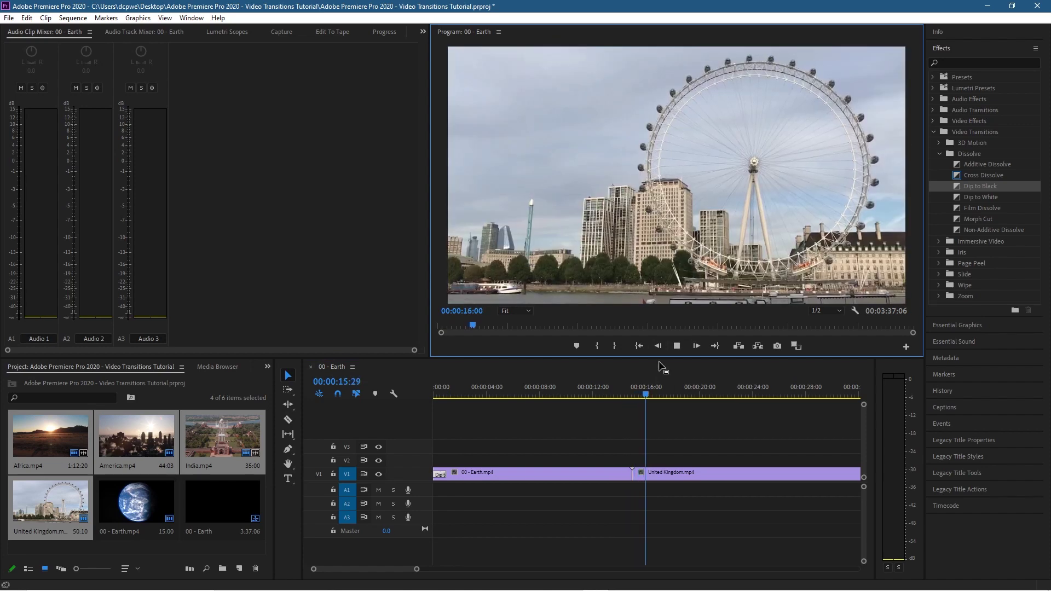
left_click(677, 346)
left_click_drag(652, 390, 619, 390)
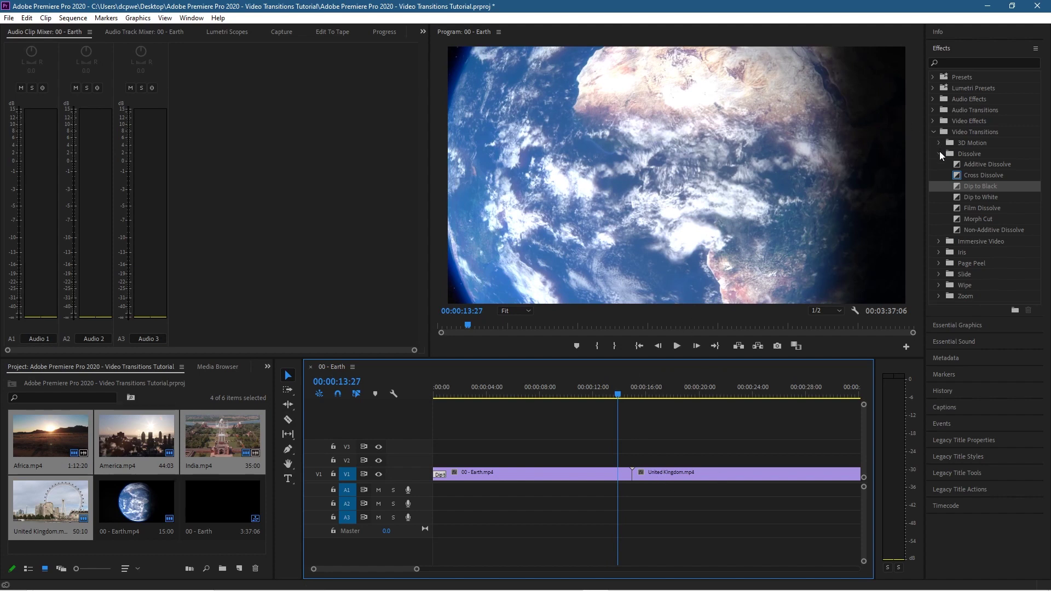
left_click(974, 176)
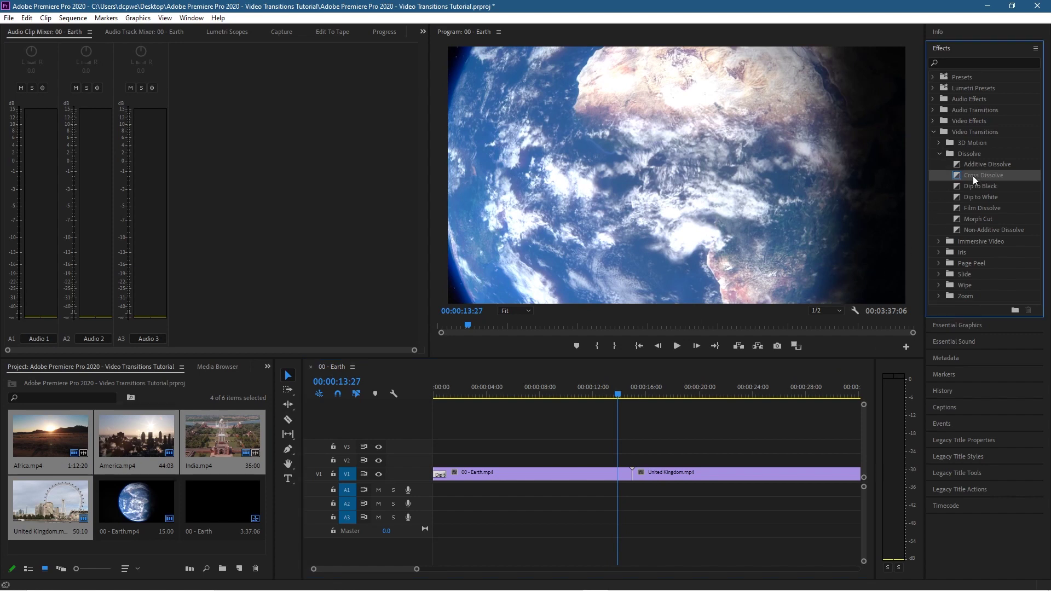
left_click(978, 162)
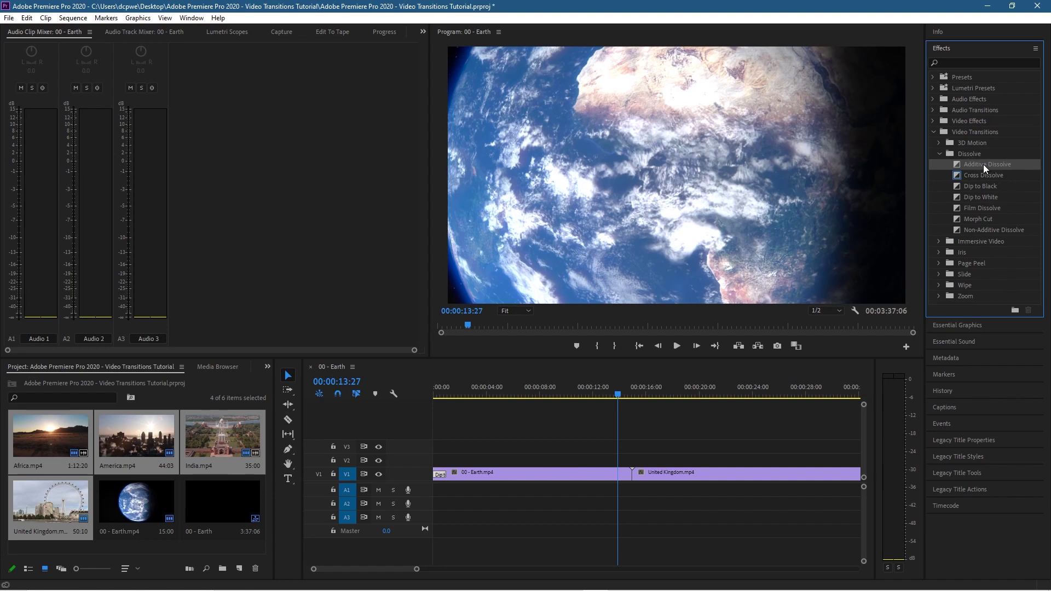
Drop Additive Dissolve on the Earth–UK cut, dismiss the insufficient media warning, and play it twice.
left_click_drag(974, 163, 634, 474)
left_click_drag(634, 475, 632, 474)
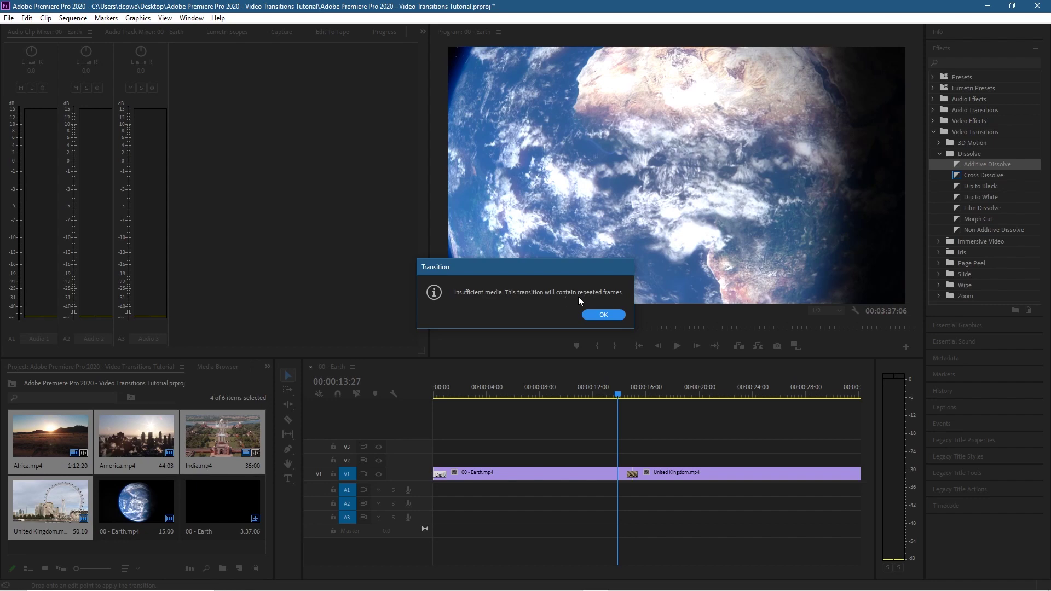
left_click(607, 315)
left_click(677, 343)
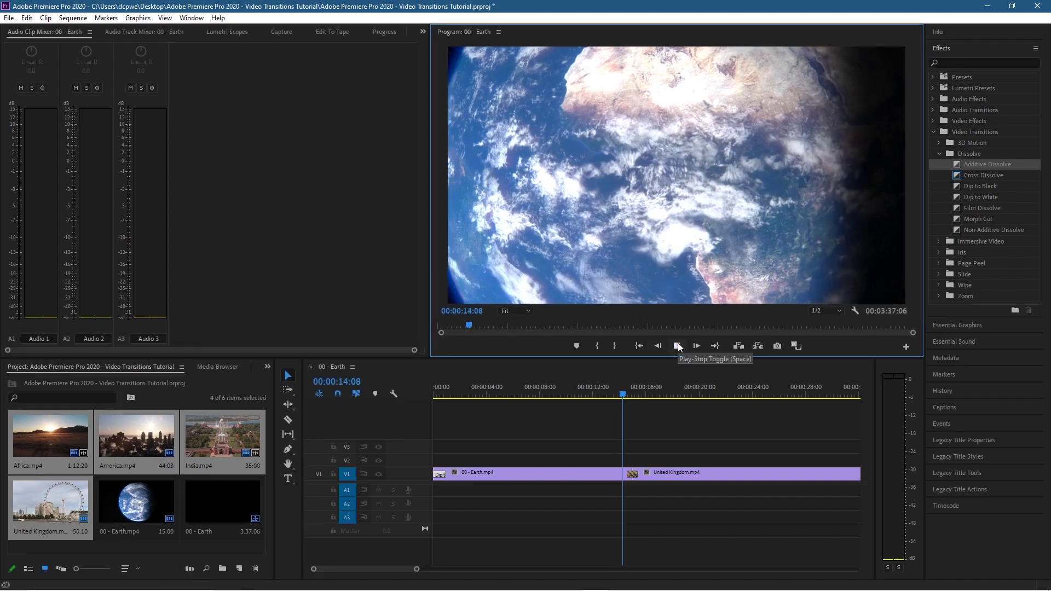
left_click(678, 344)
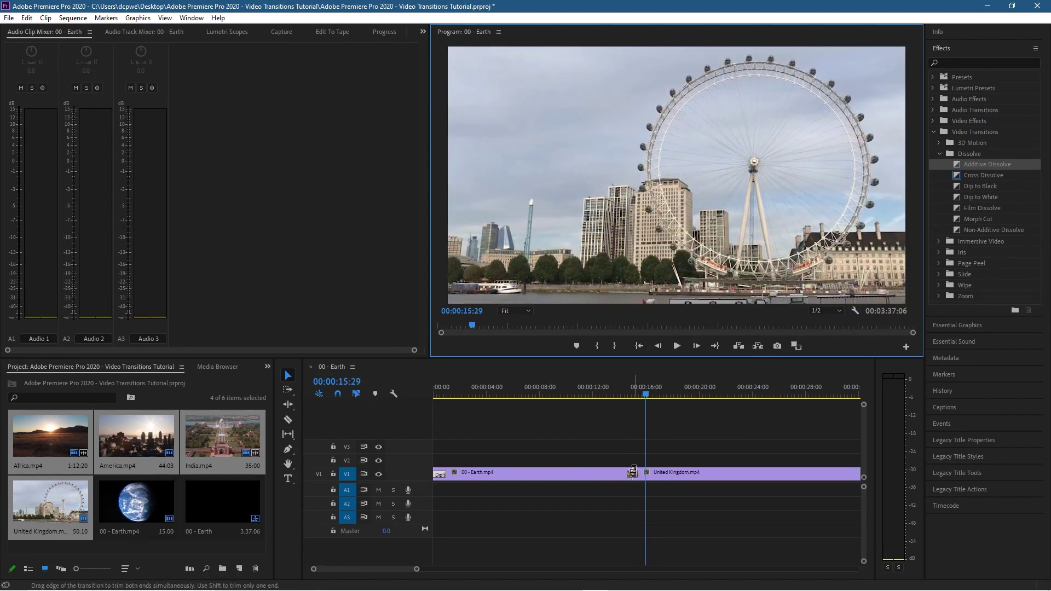
left_click(626, 392)
left_click(676, 346)
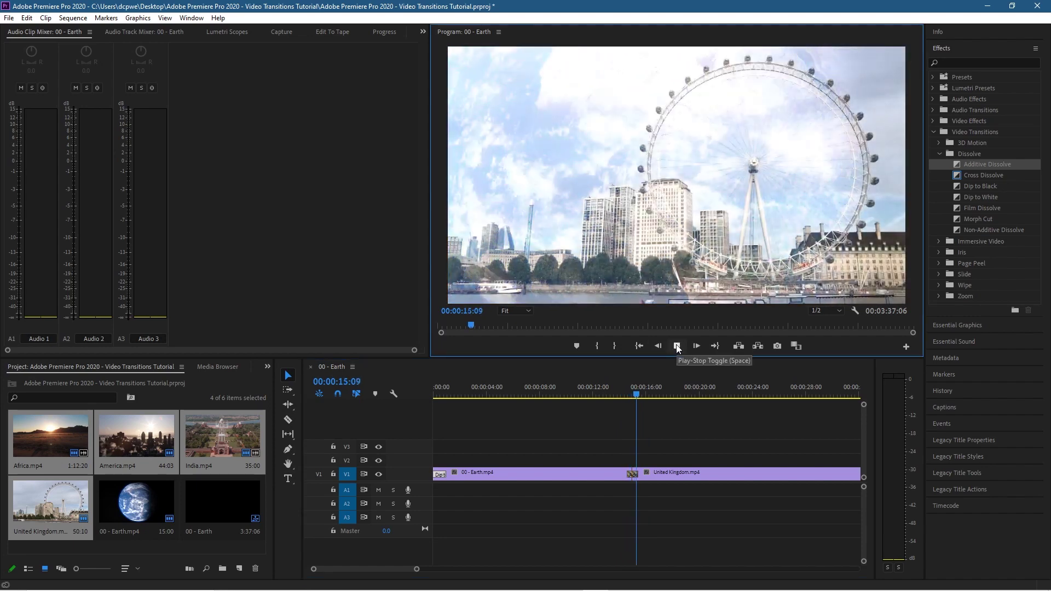
left_click(677, 346)
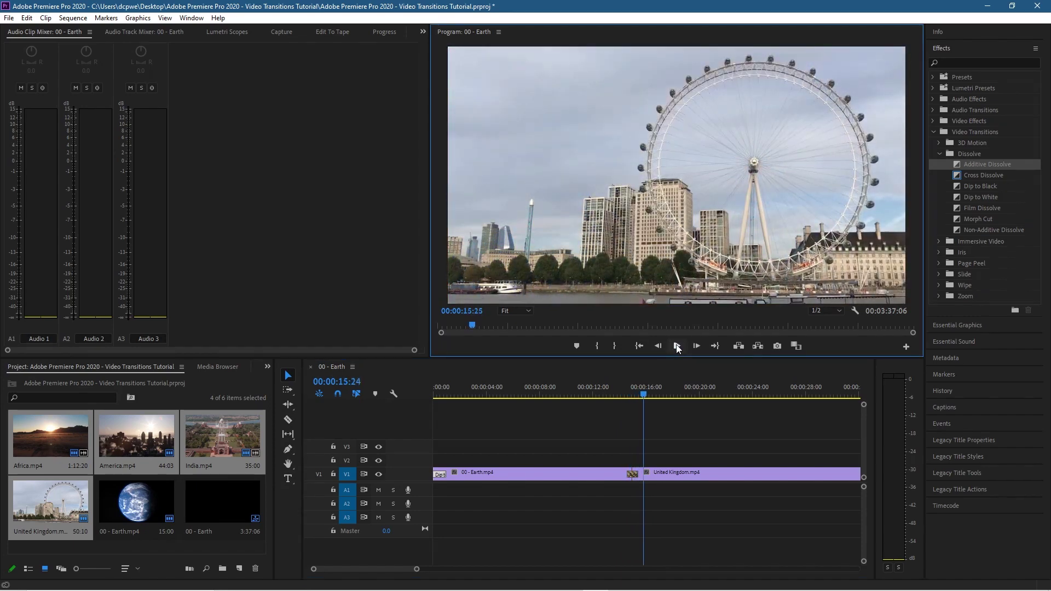
left_click(626, 391)
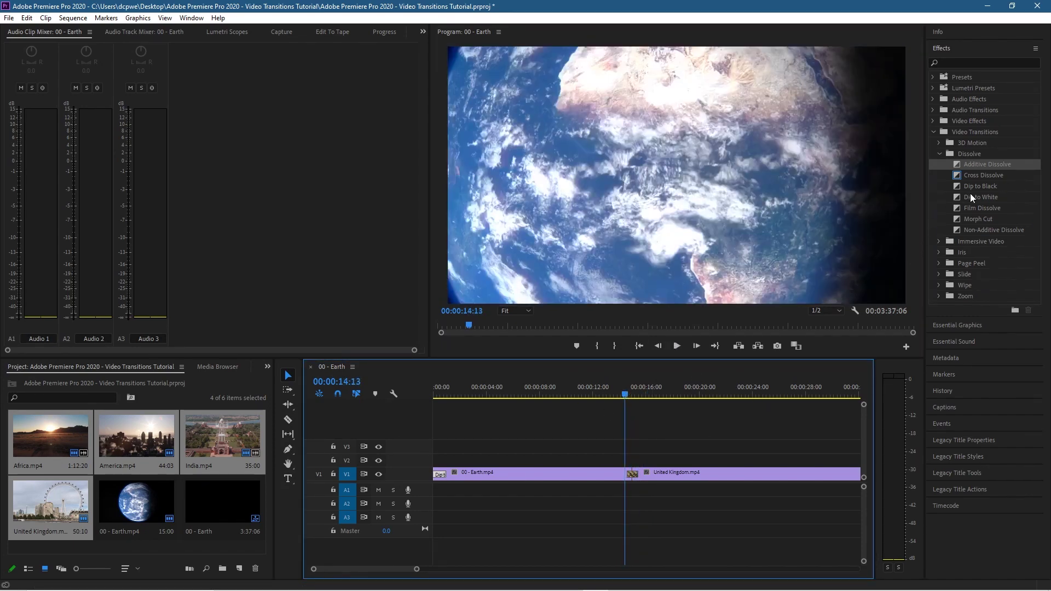
left_click(979, 176)
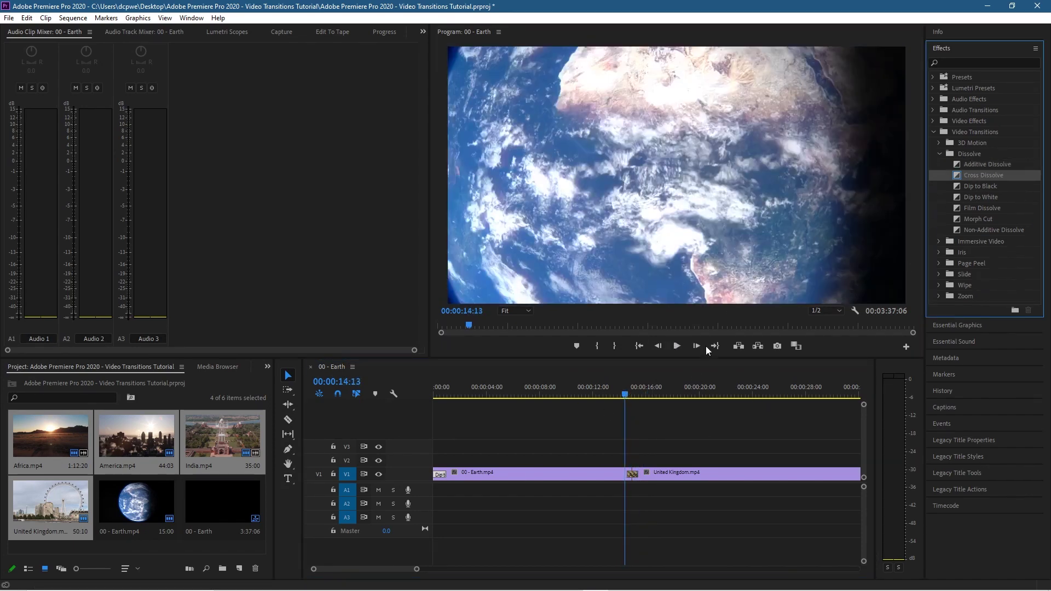
Try Cross Dissolve, then Morph Cut, on the Earth–United Kingdom edit point.
left_click_drag(705, 346, 636, 474)
left_click(677, 346)
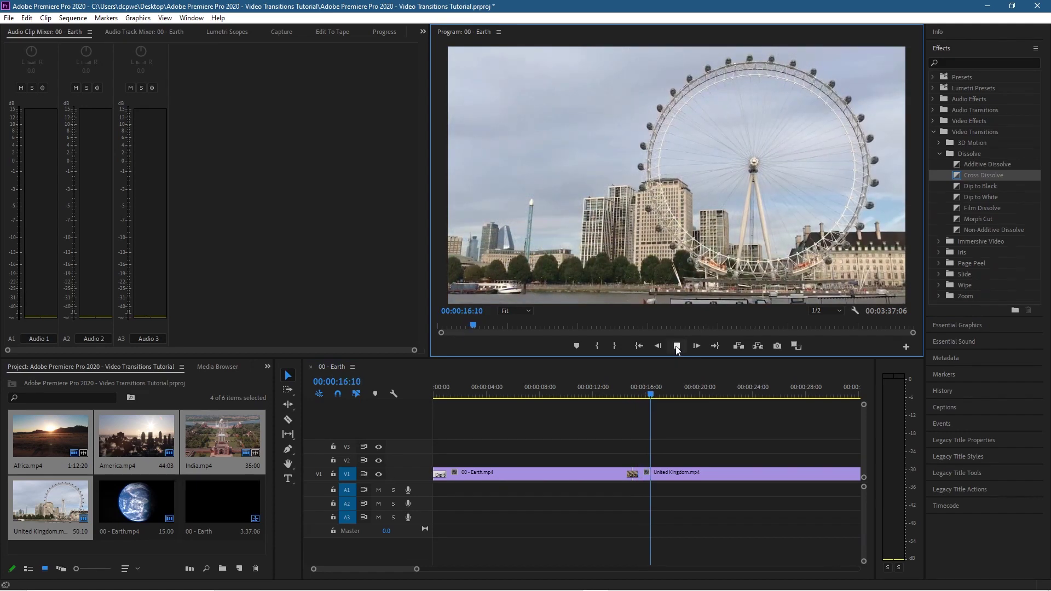
left_click(676, 346)
left_click_drag(976, 219, 633, 473)
left_click_drag(654, 392, 600, 397)
Apply Film Dissolve to the Earth–United Kingdom cut and play it.
left_click_drag(982, 207, 634, 463)
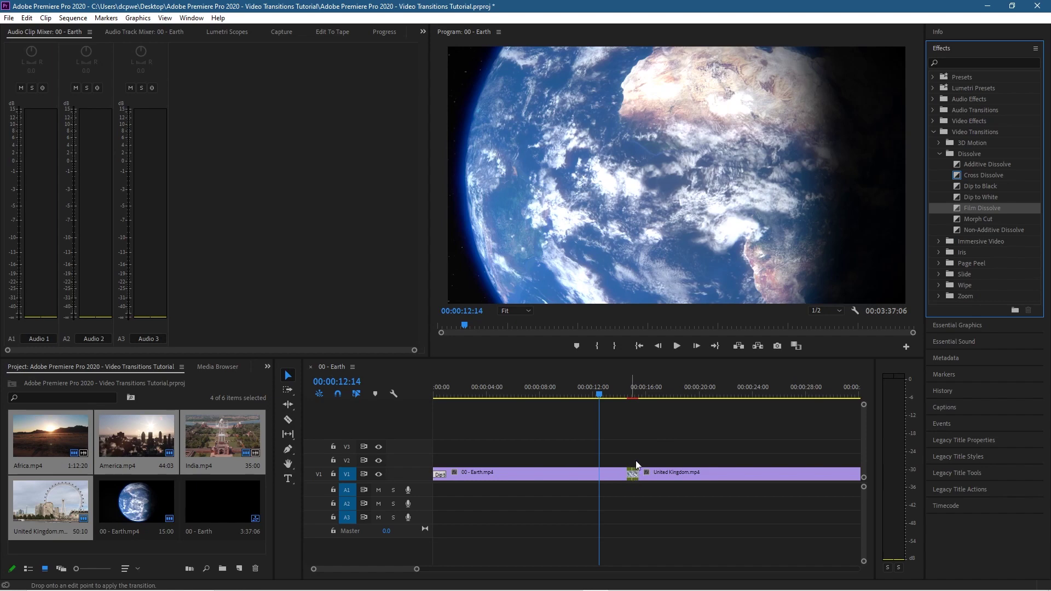
left_click(677, 346)
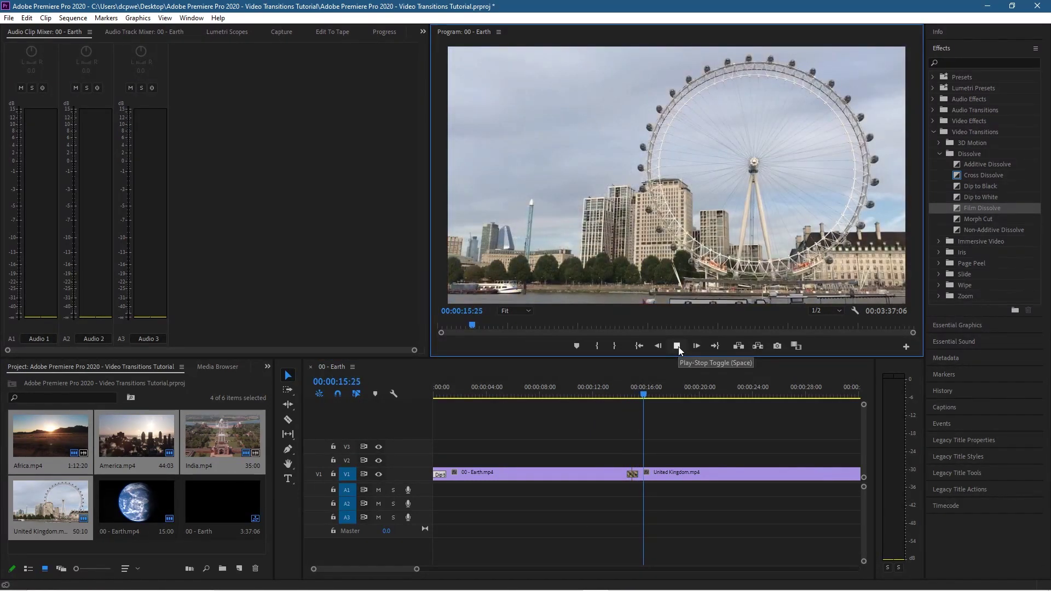
left_click(677, 346)
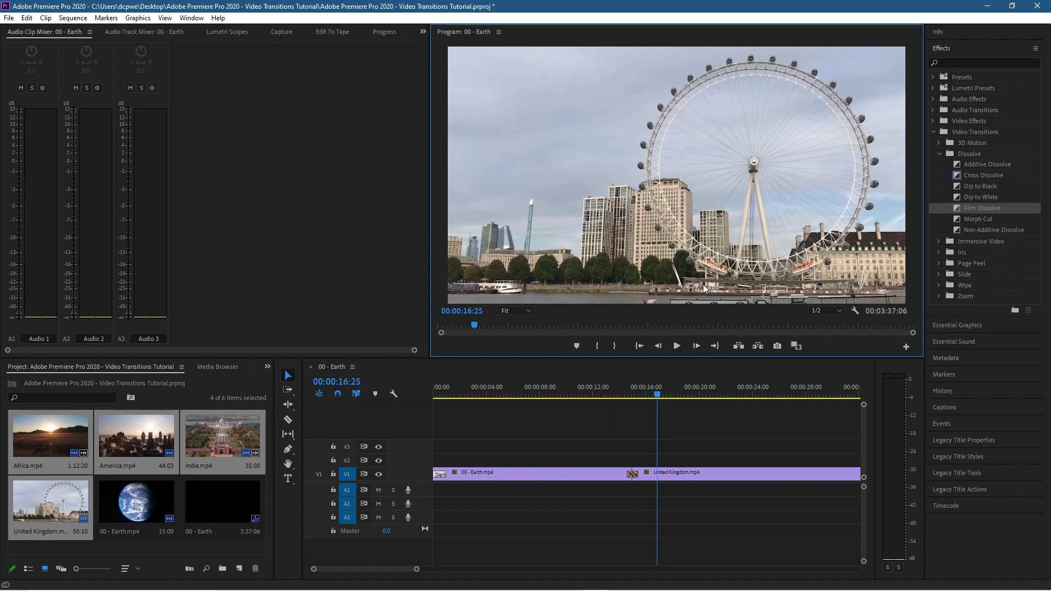
left_click(941, 261)
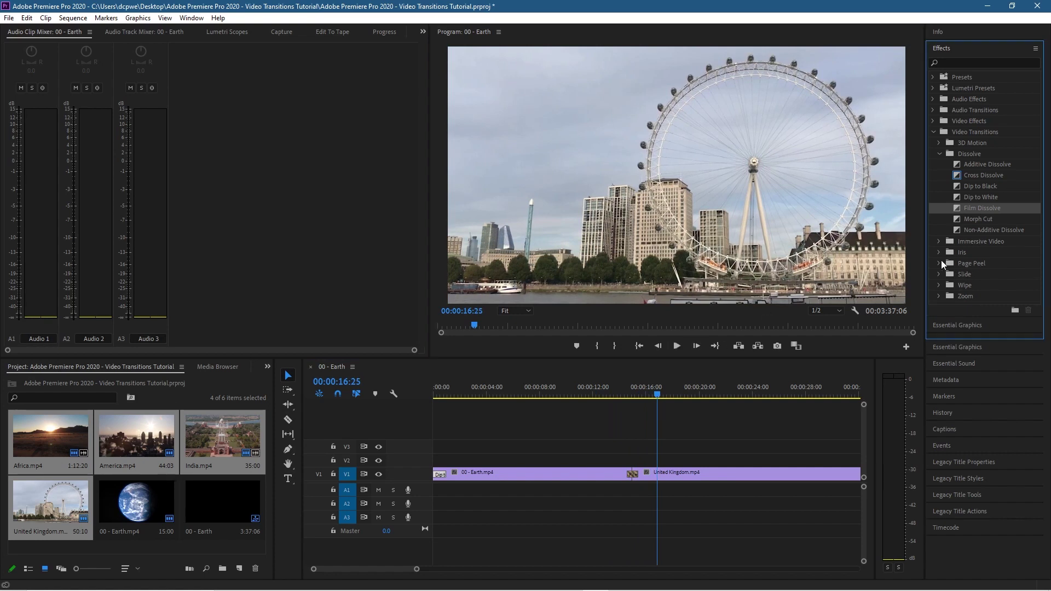
Apply a Page Peel transition to the Earth–UK cut and preview it.
left_click_drag(967, 273, 629, 472)
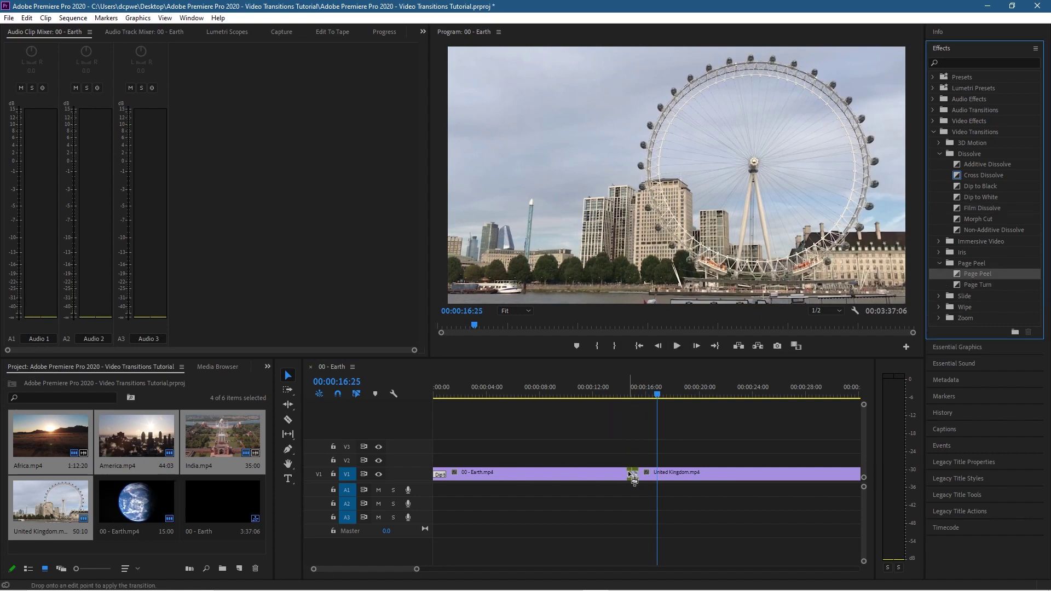
left_click(619, 396)
left_click(678, 346)
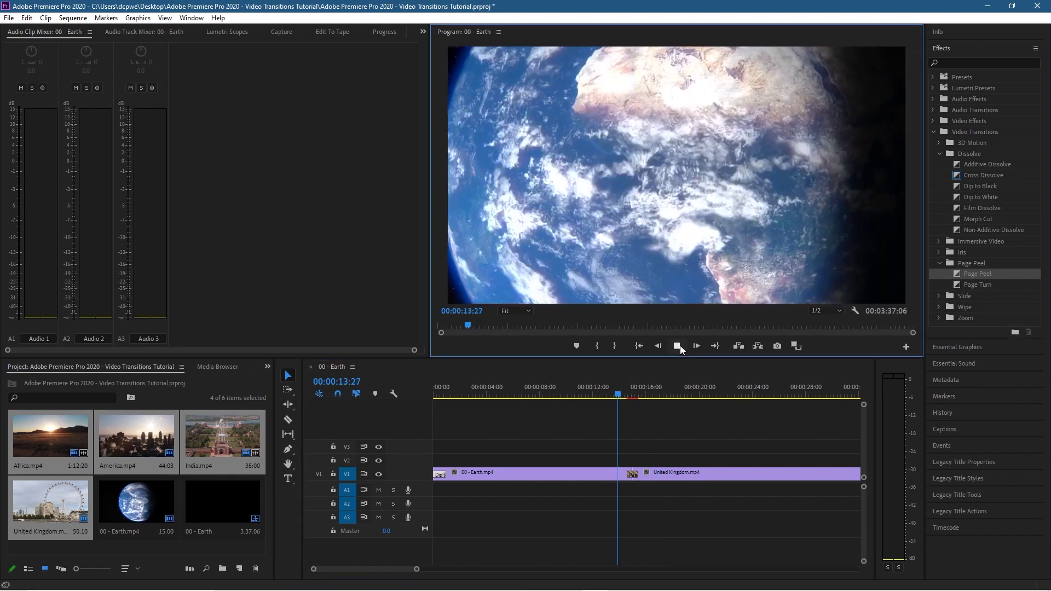
left_click(679, 346)
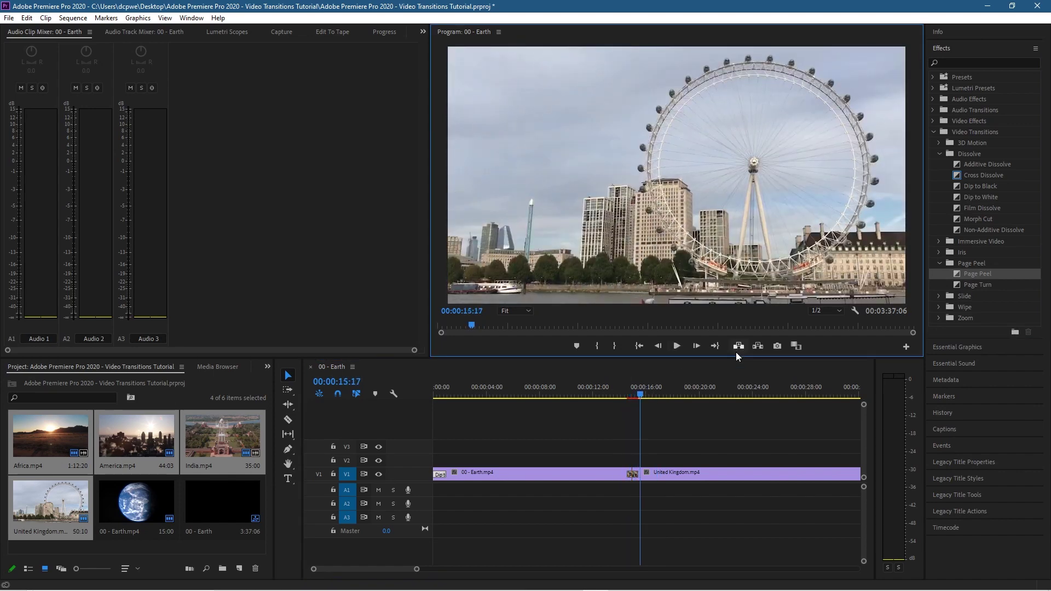
left_click(981, 176)
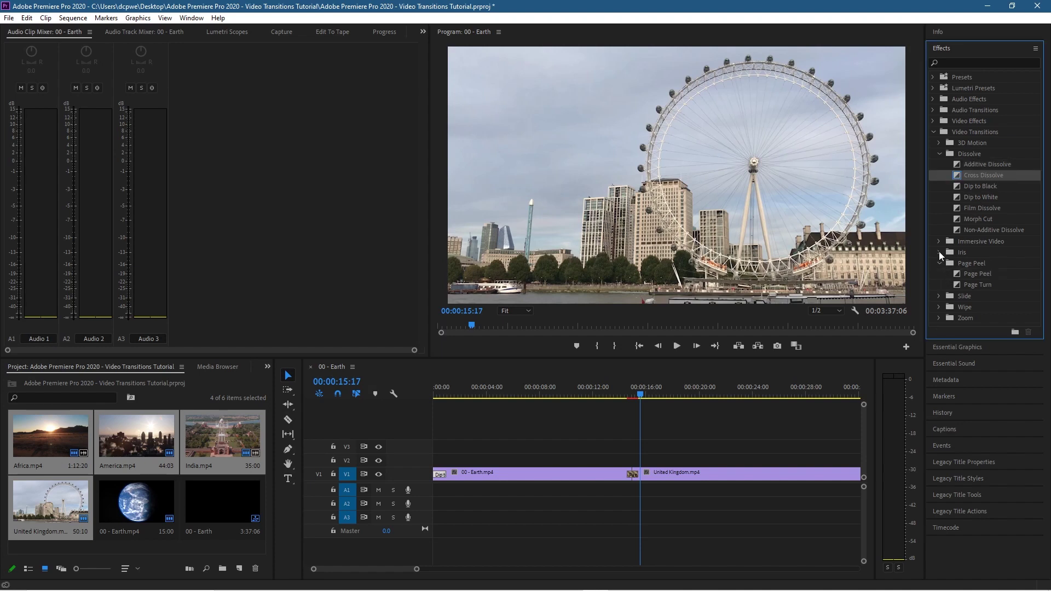
Collapse 3D Motion and Page Peel, expand Iris and Immersive Video, and select VR Mobius Zoom.
left_click(939, 143)
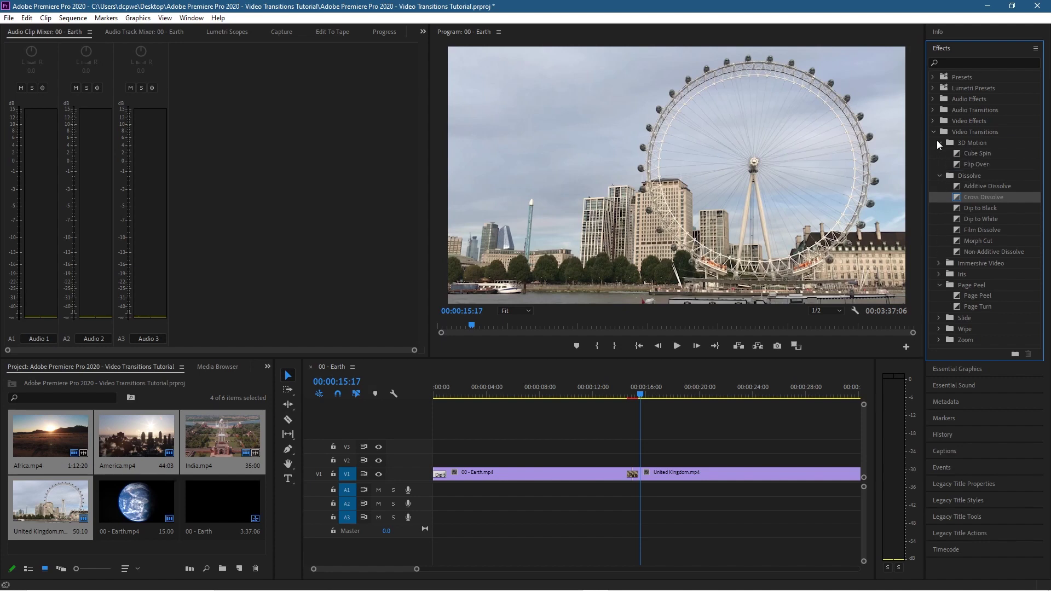
left_click(939, 142)
left_click(940, 262)
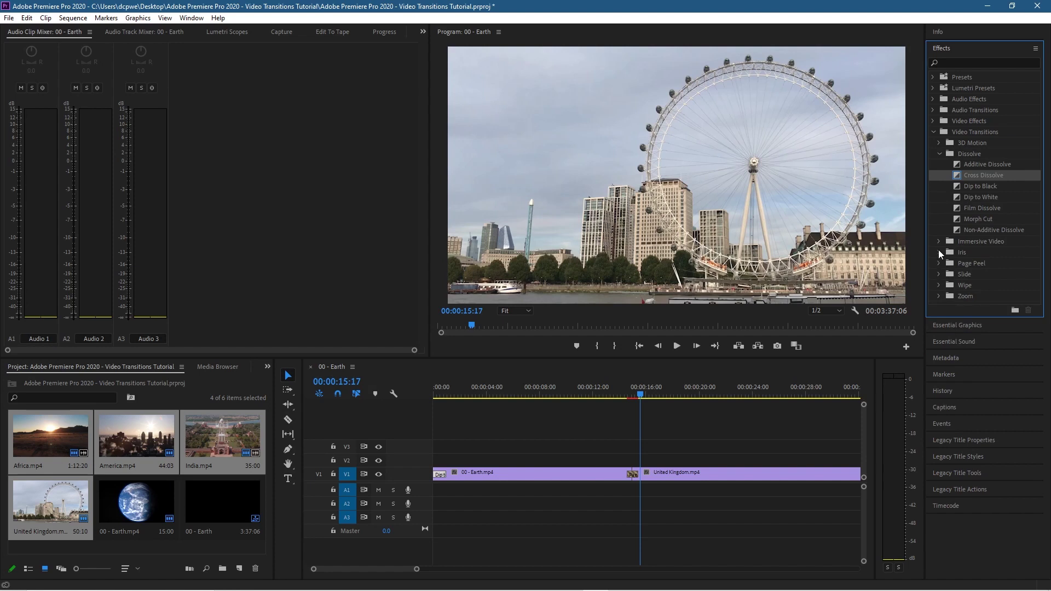
left_click(938, 250)
left_click(938, 241)
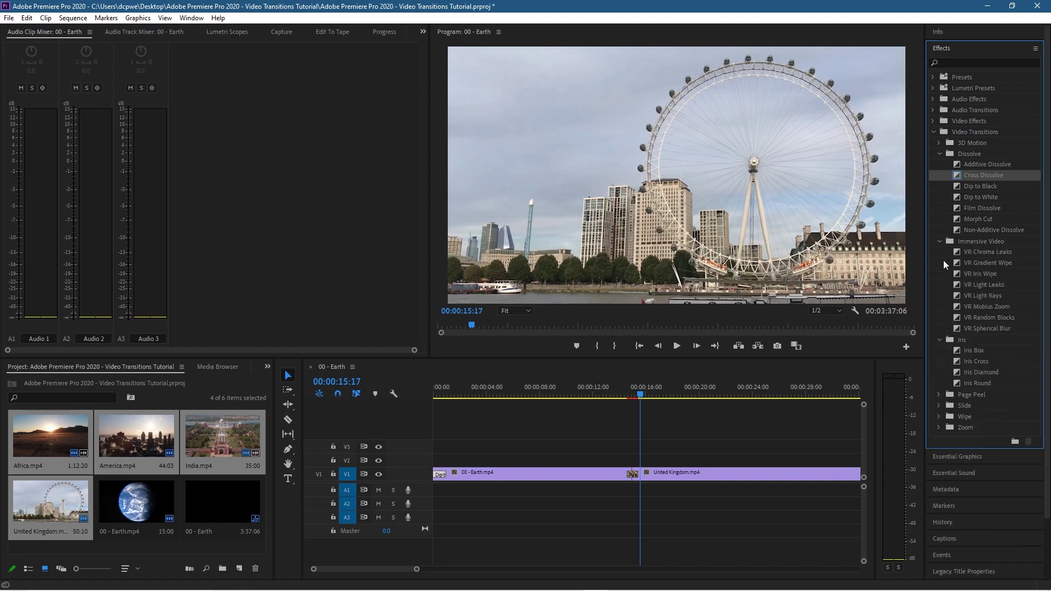
left_click(989, 309)
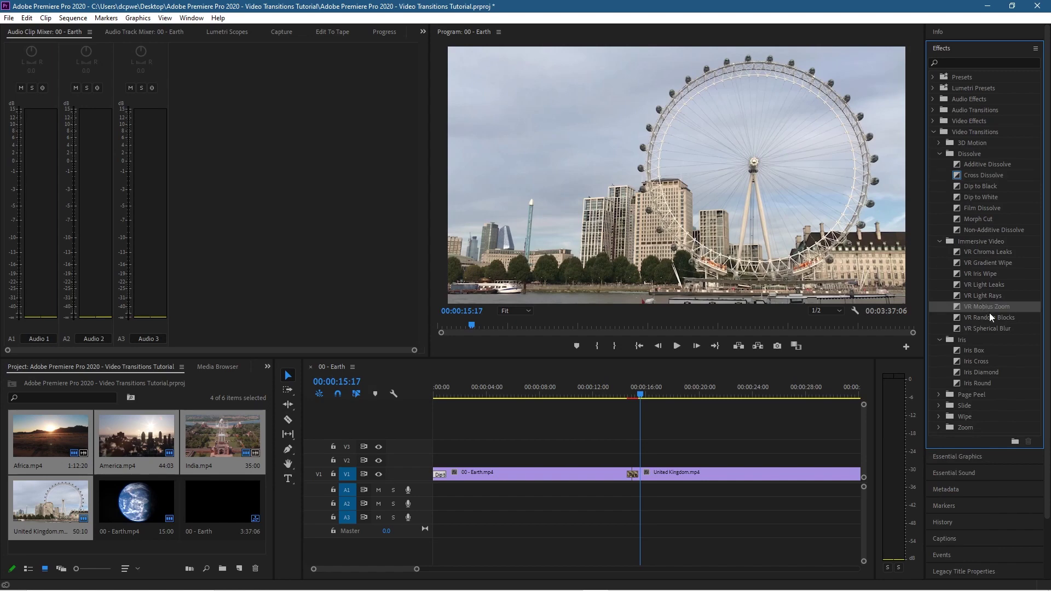
Place VR Mobius Zoom on the Earth/United Kingdom cut and play it through twice.
left_click_drag(988, 307, 635, 475)
left_click(622, 395)
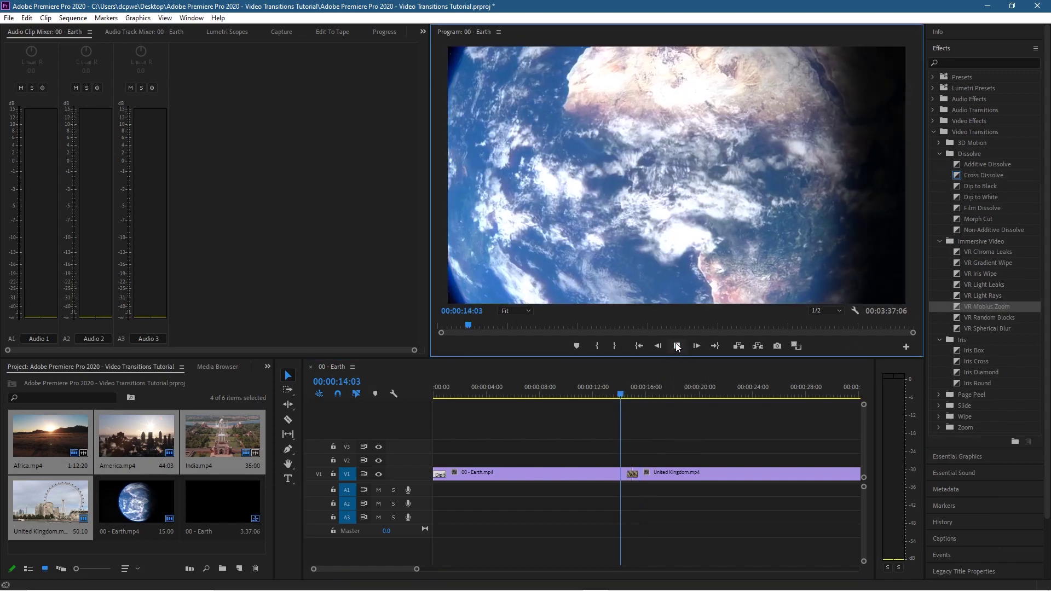
left_click(678, 347)
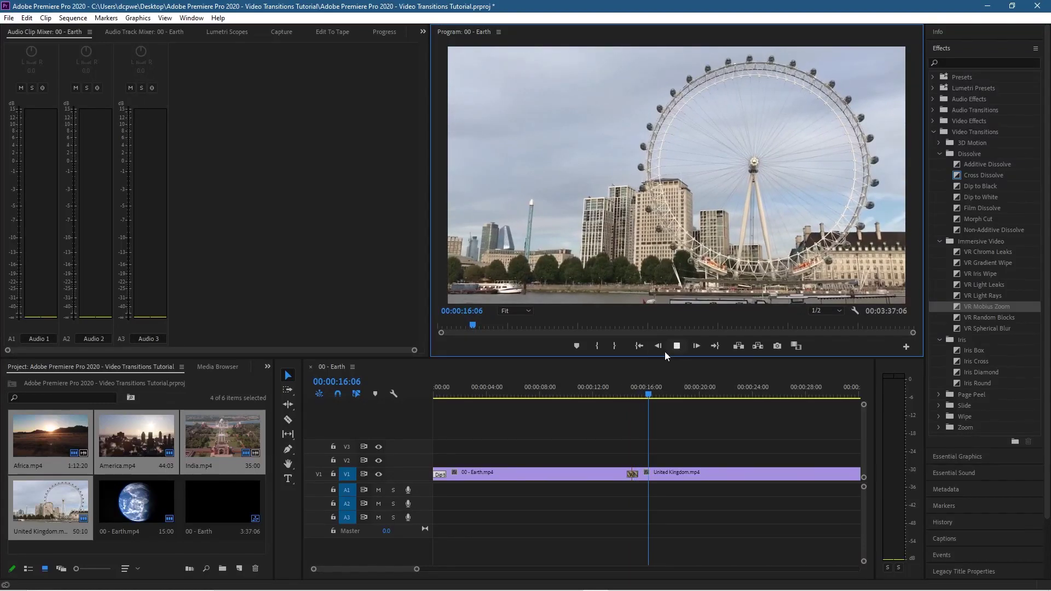
left_click(625, 386)
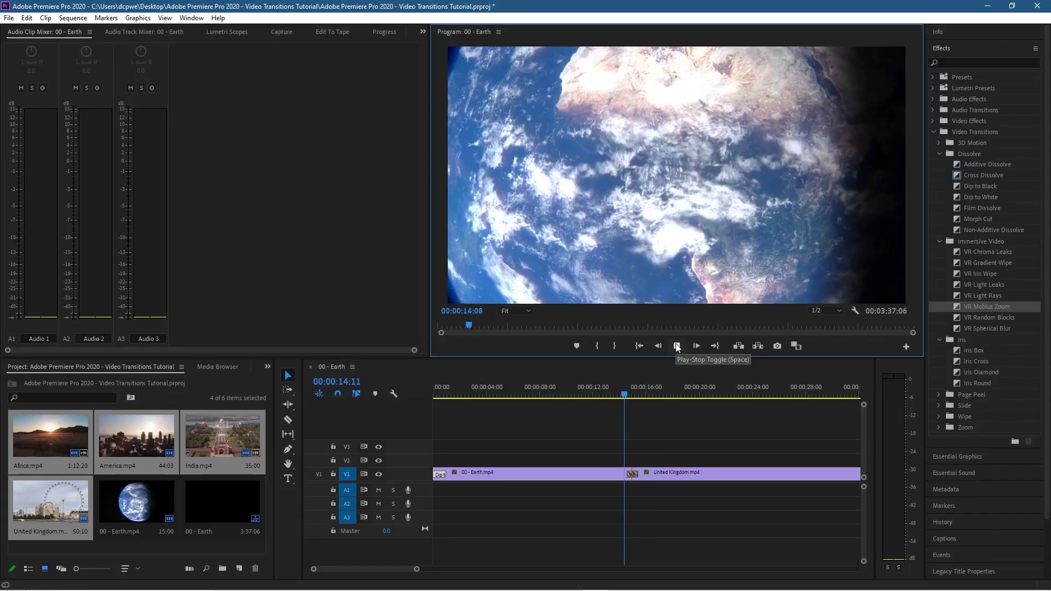
left_click(677, 347)
key("space")
left_click(985, 305)
left_click(632, 474)
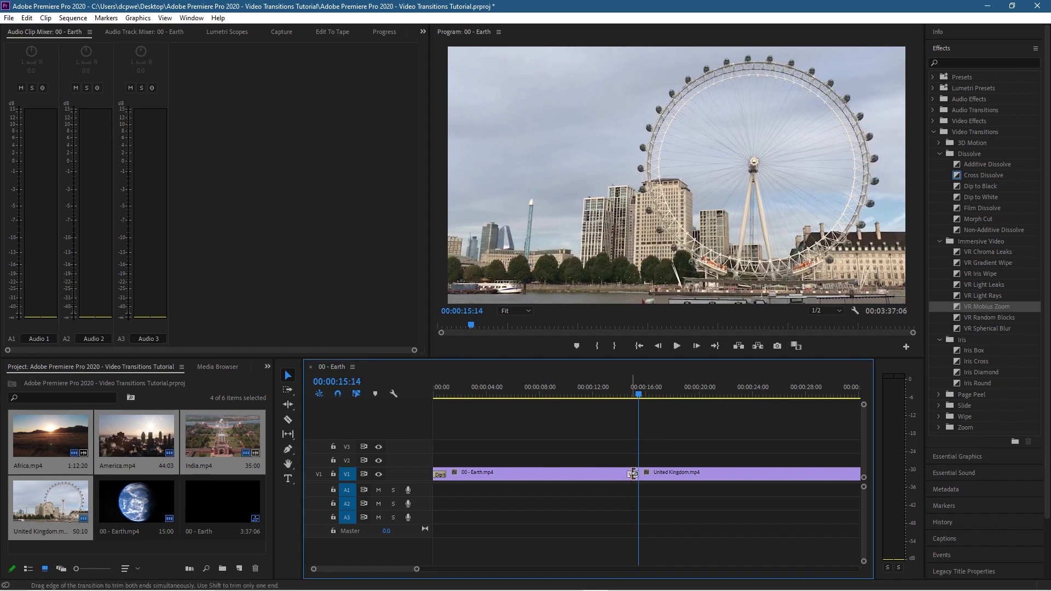
Set the VR Mobius Zoom duration to 00:00:01:00 and replay it from before the cut.
right_click(632, 474)
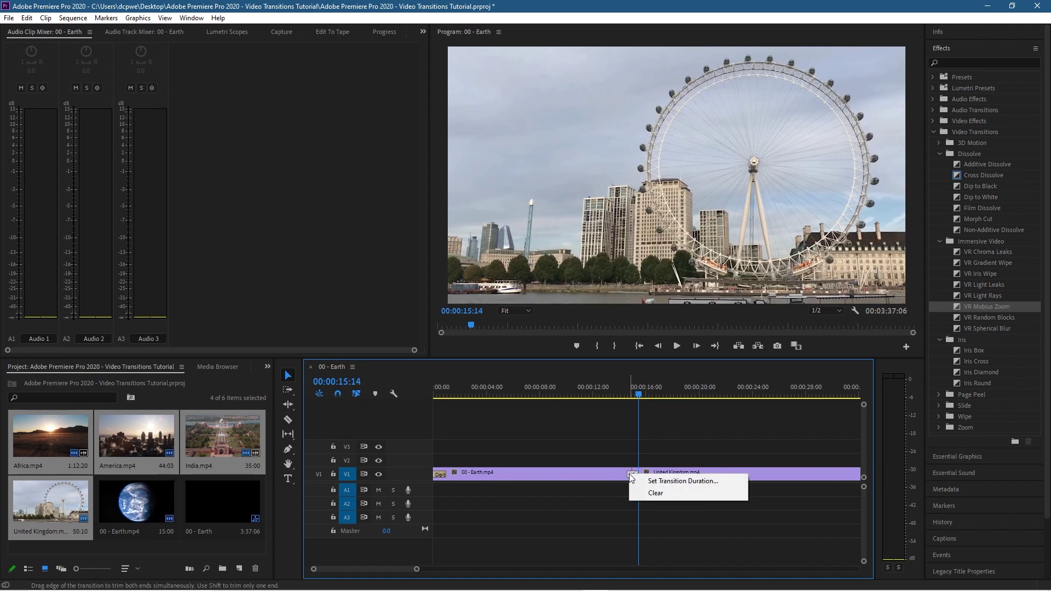
left_click(655, 485)
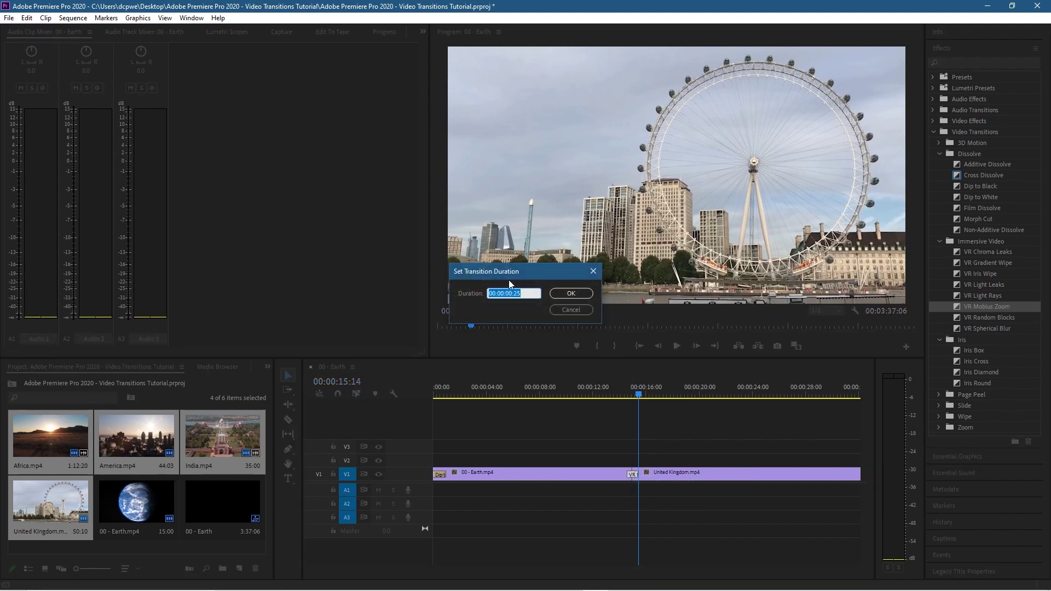
left_click(516, 294)
key("Return")
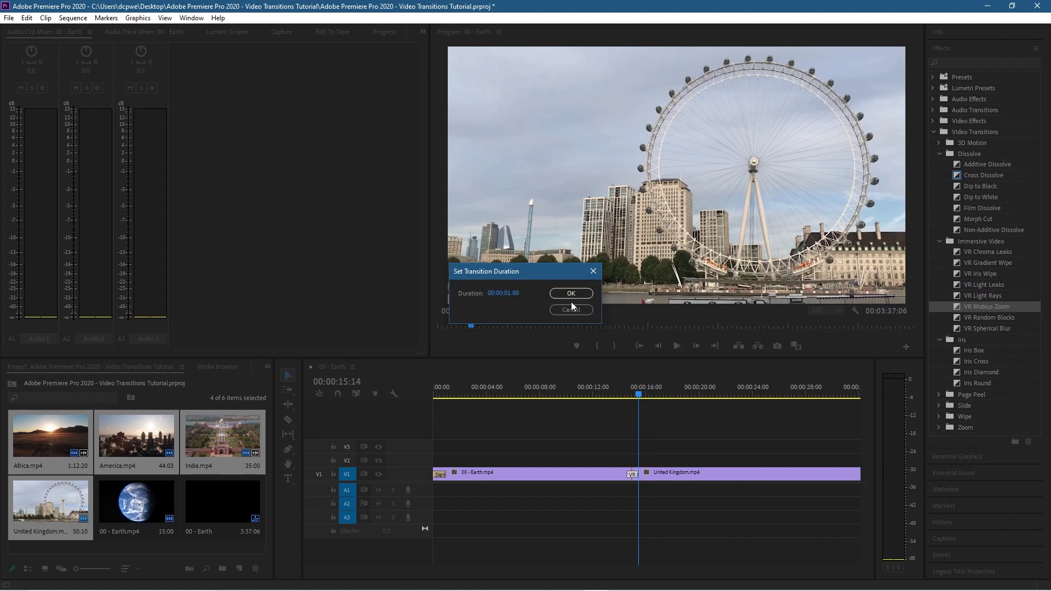
left_click(571, 299)
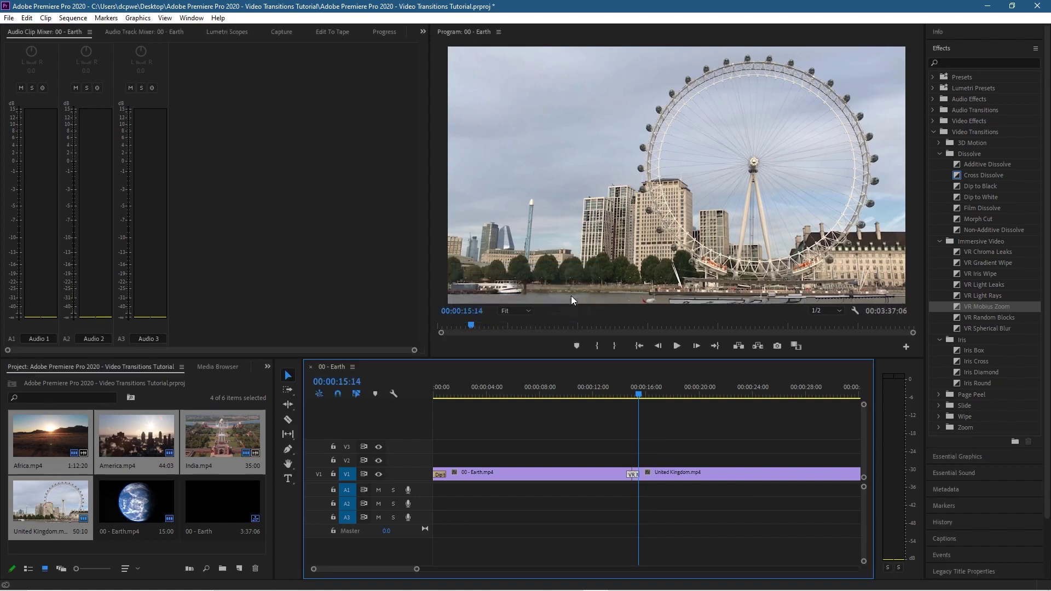
left_click(619, 392)
left_click(676, 345)
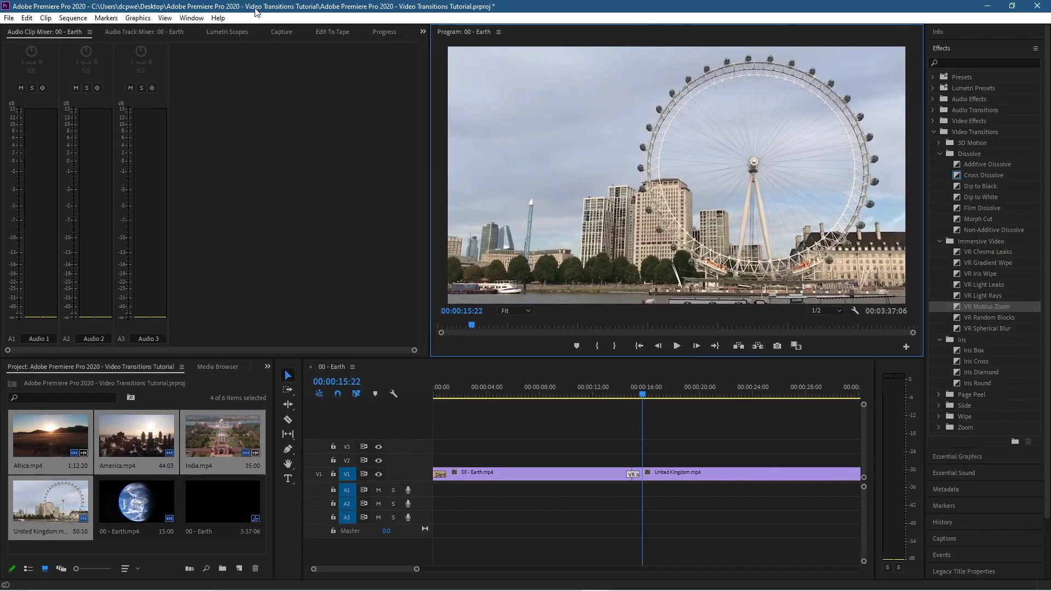
Scroll the timeline to the UK/Africa cut and collapse the Immersive Video and Dissolve groups.
key("shift+2")
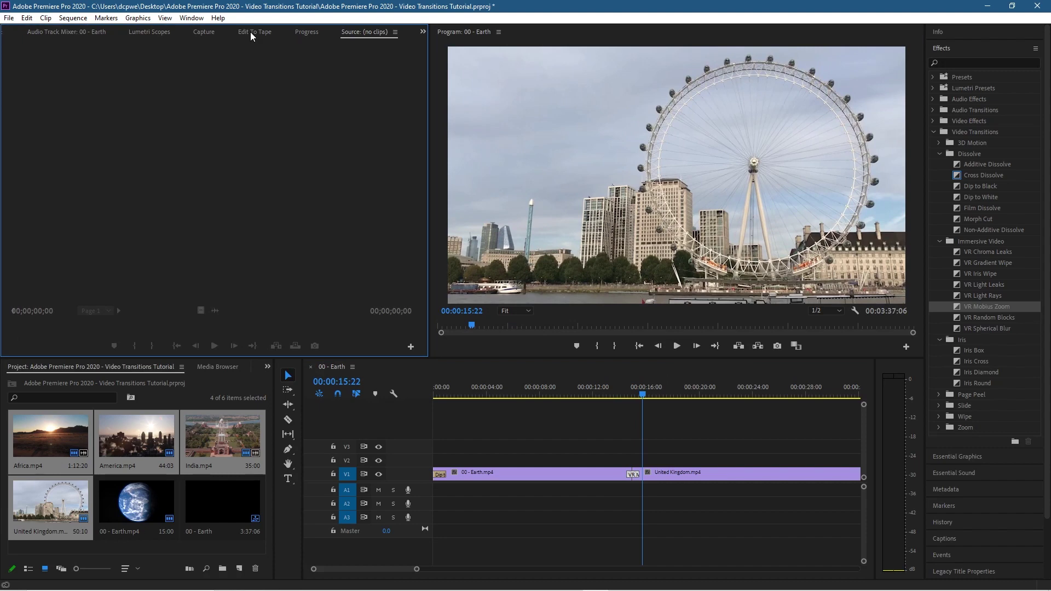
key("shift+9")
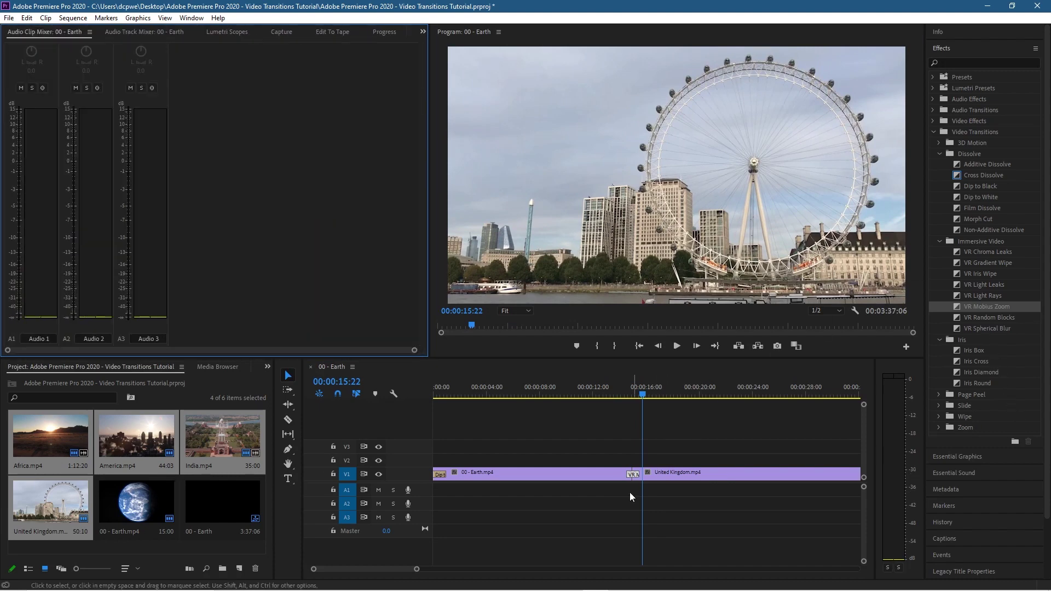
left_click_drag(406, 566, 433, 570)
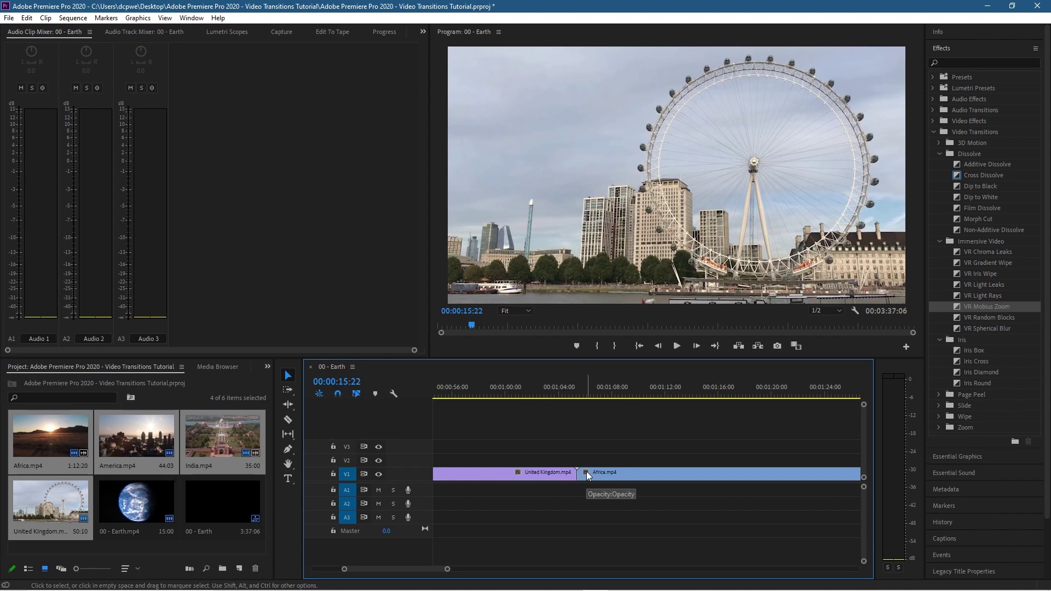
left_click(942, 242)
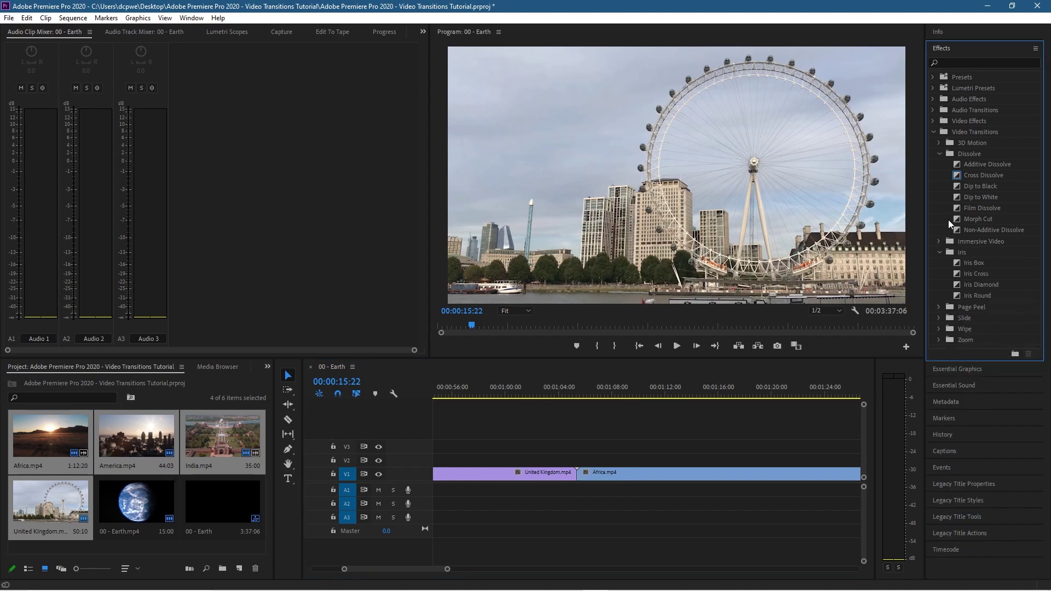
left_click(940, 154)
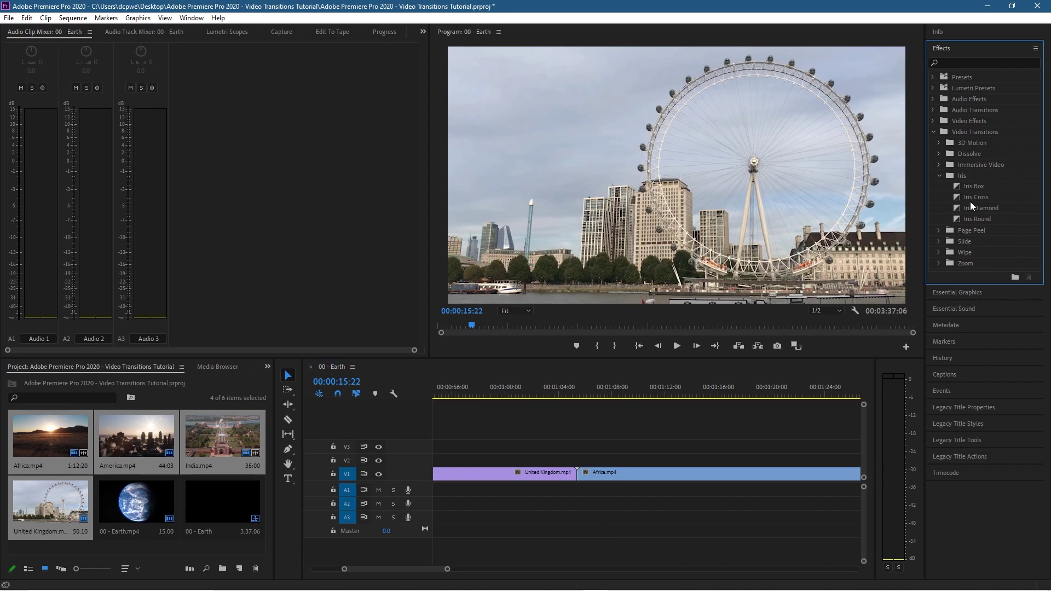
Apply Iris Box at the UK/Africa cut, accept the insufficient media warning, then play and scrub it.
left_click_drag(975, 186, 578, 484)
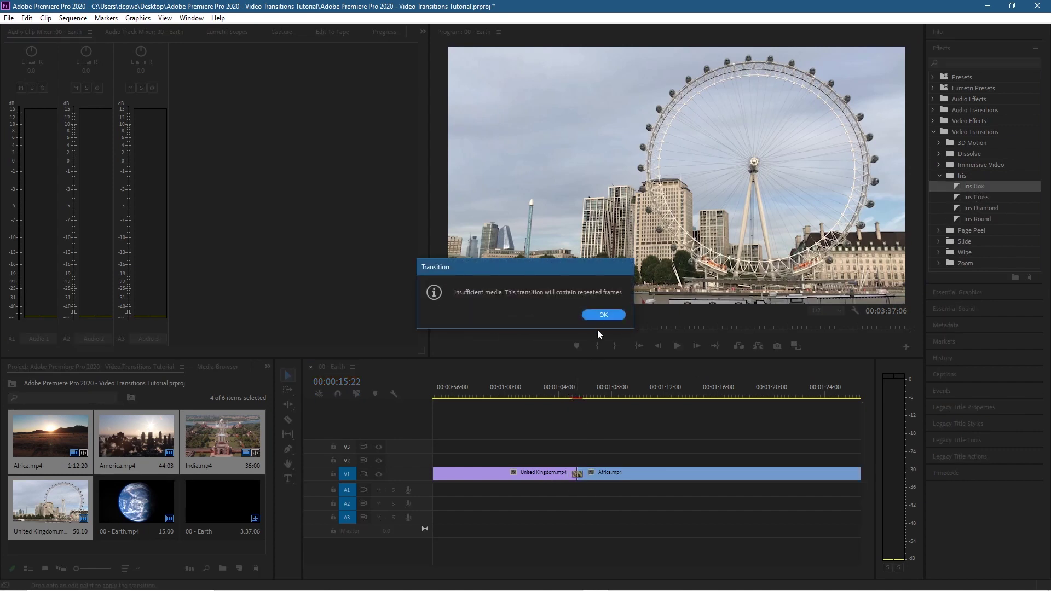
left_click(603, 314)
left_click(566, 390)
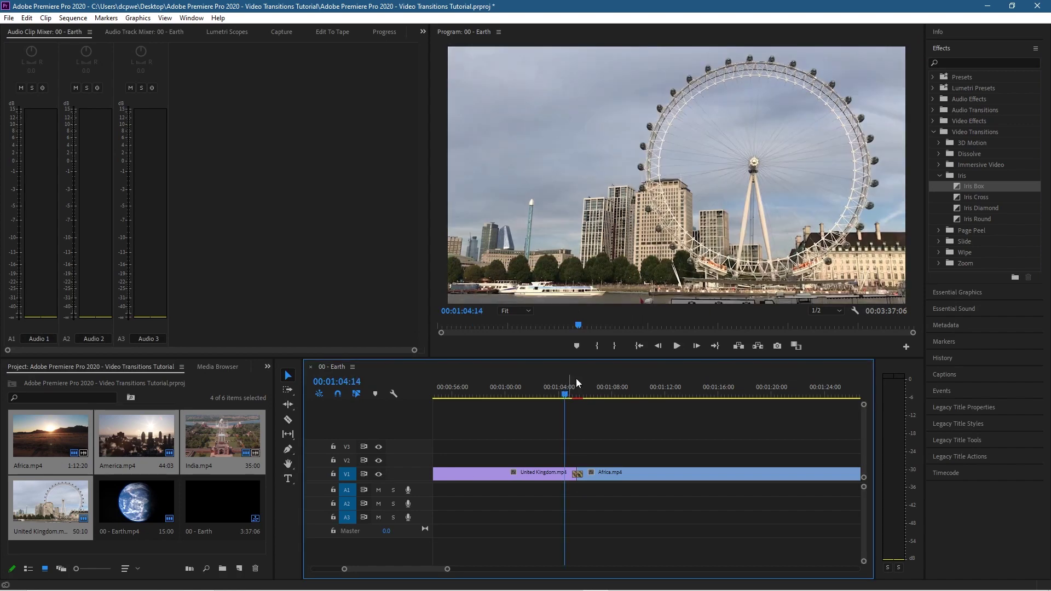
left_click(676, 347)
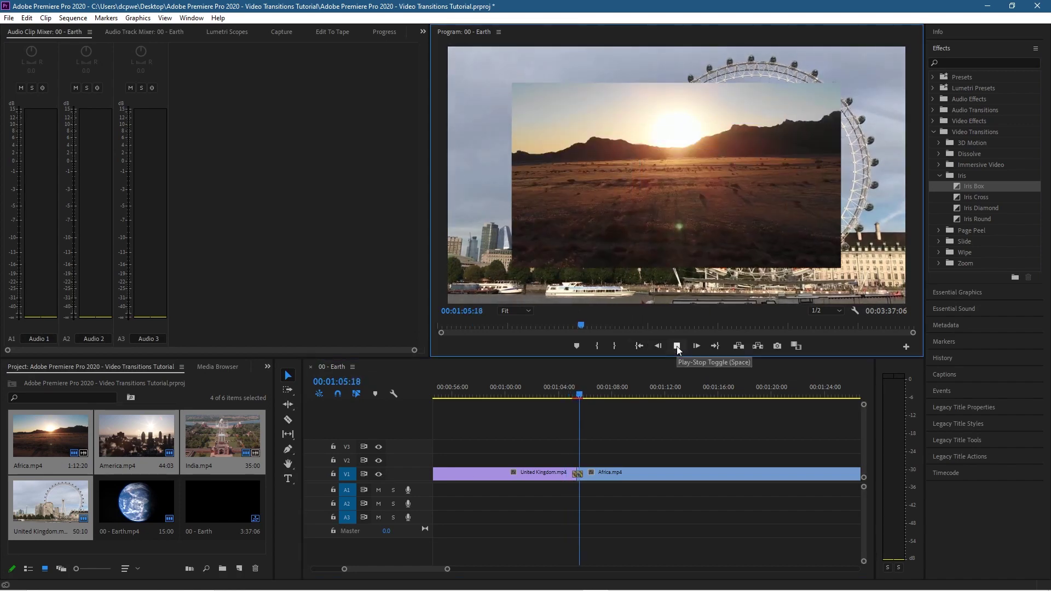
left_click(677, 347)
mouse_move(564, 393)
left_mouse_down()
mouse_move(698, 386)
mouse_move(563, 386)
mouse_move(584, 389)
mouse_move(570, 391)
left_mouse_up()
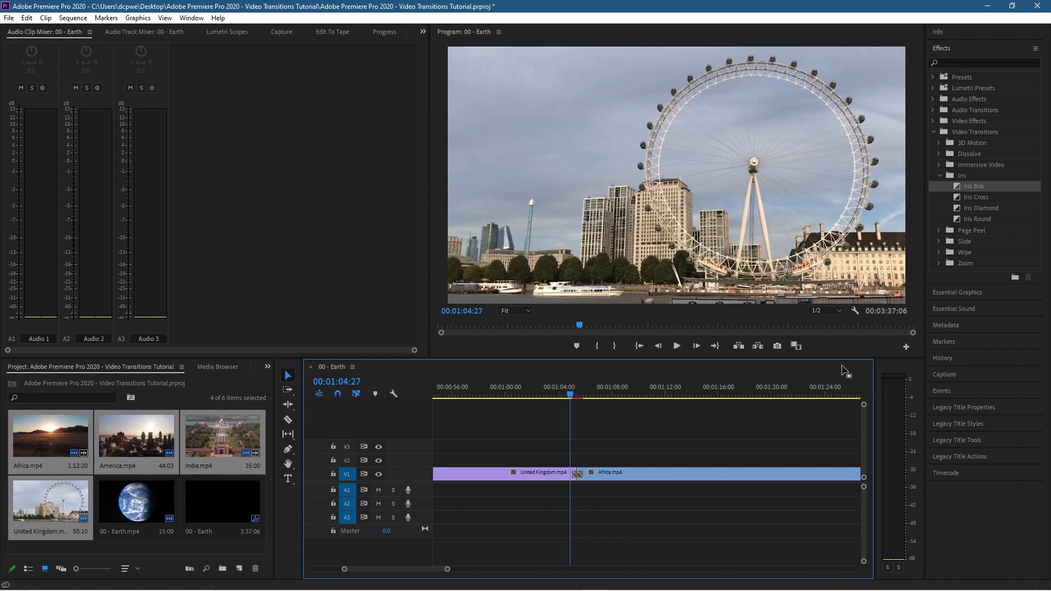
left_click(940, 252)
Try a Band Wipe on the UK/Africa cut and preview it.
left_click_drag(982, 267, 578, 474)
left_click(681, 342)
left_click(682, 343)
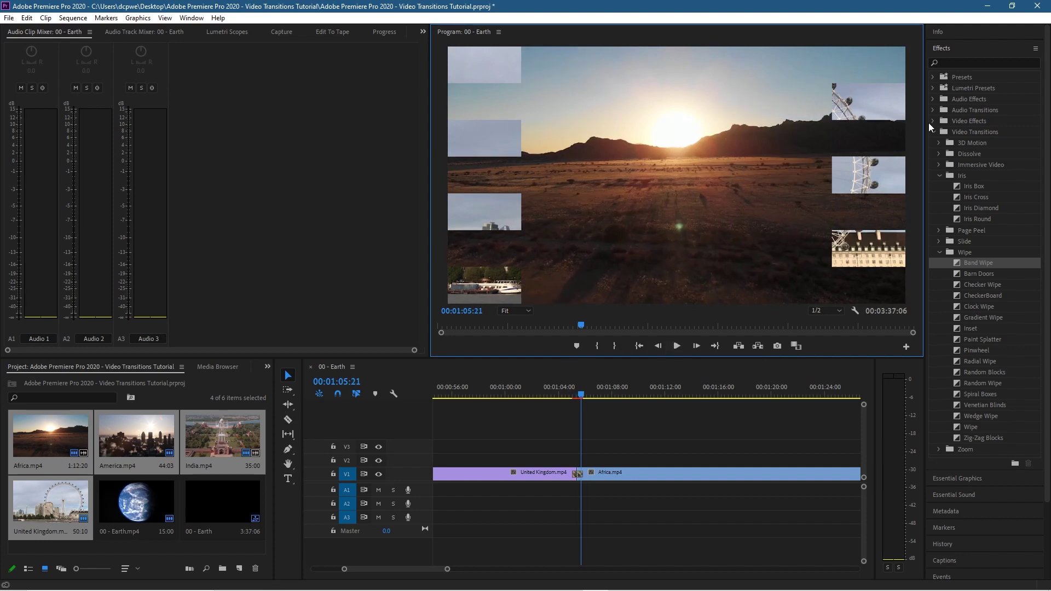
Replace it with Paint Splatter and preview the transition twice.
left_click_drag(997, 339, 660, 448)
left_click_drag(583, 482, 581, 475)
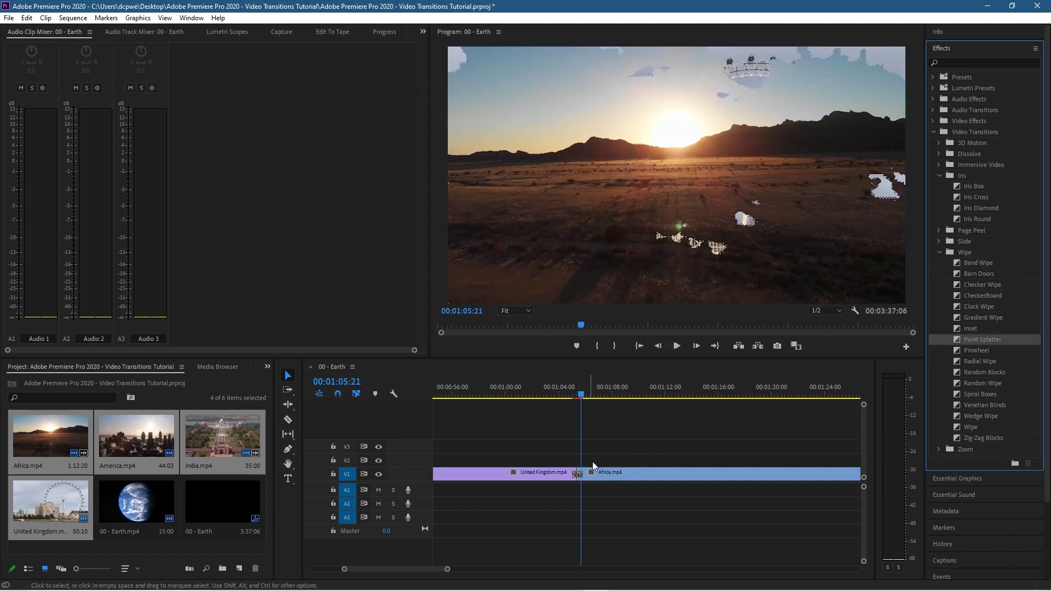
left_click(678, 346)
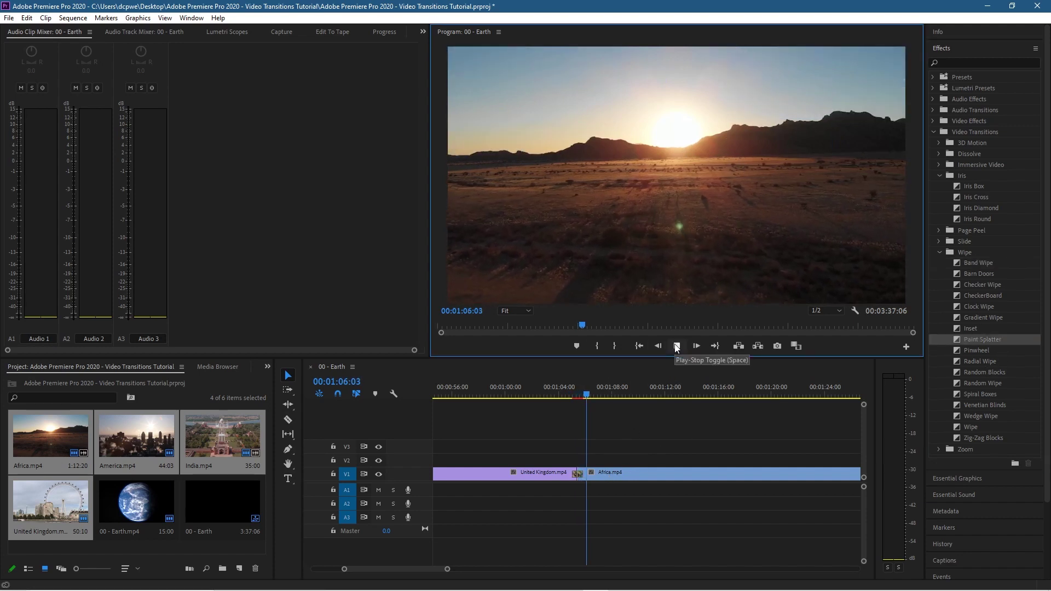
left_click(557, 392)
left_click(679, 346)
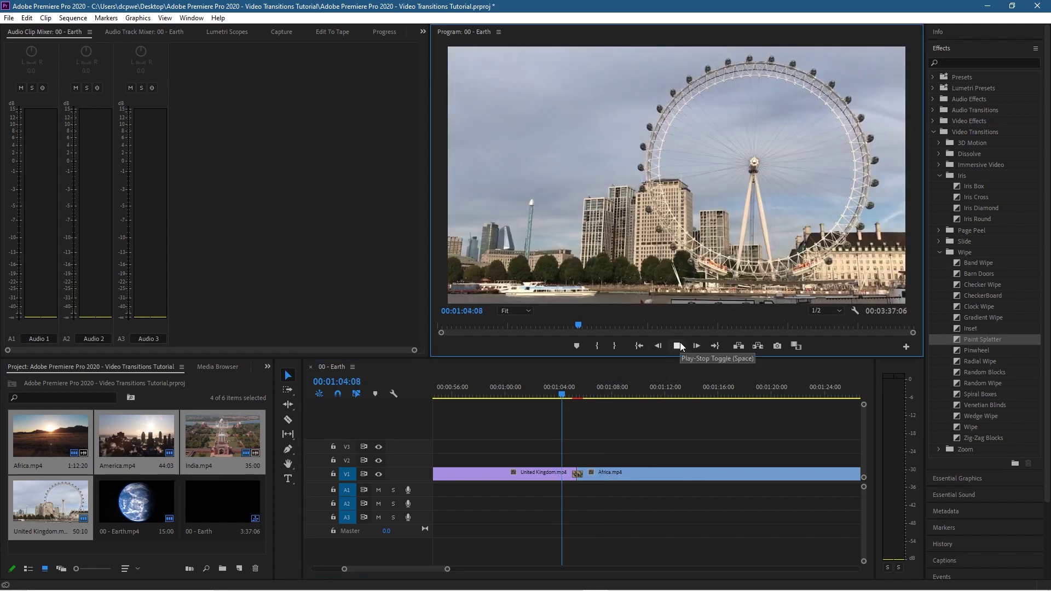
left_click(679, 346)
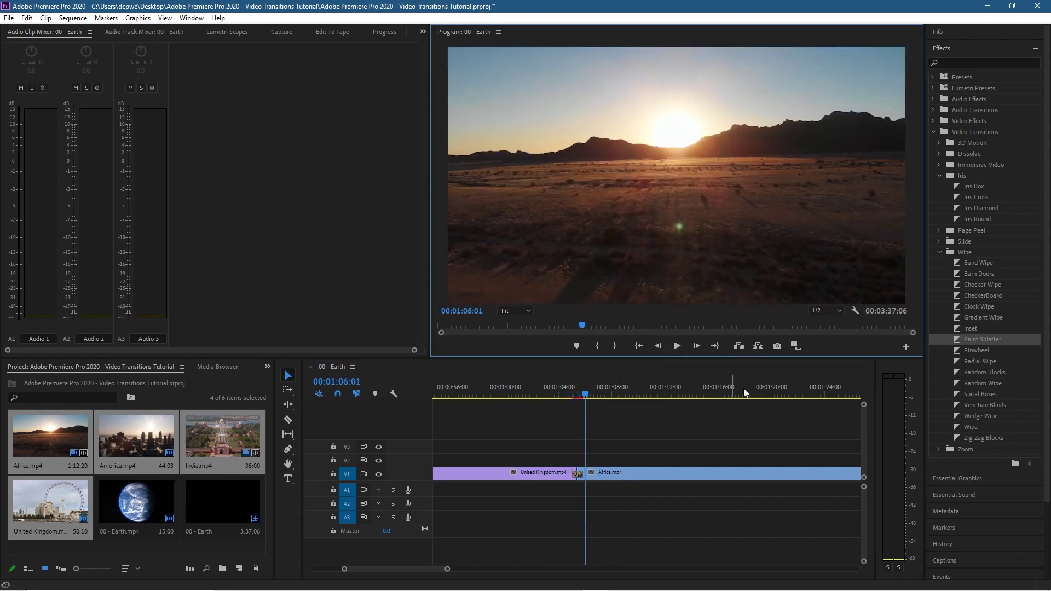
Replace it with Pinwheel and play through the transition.
left_click(989, 383)
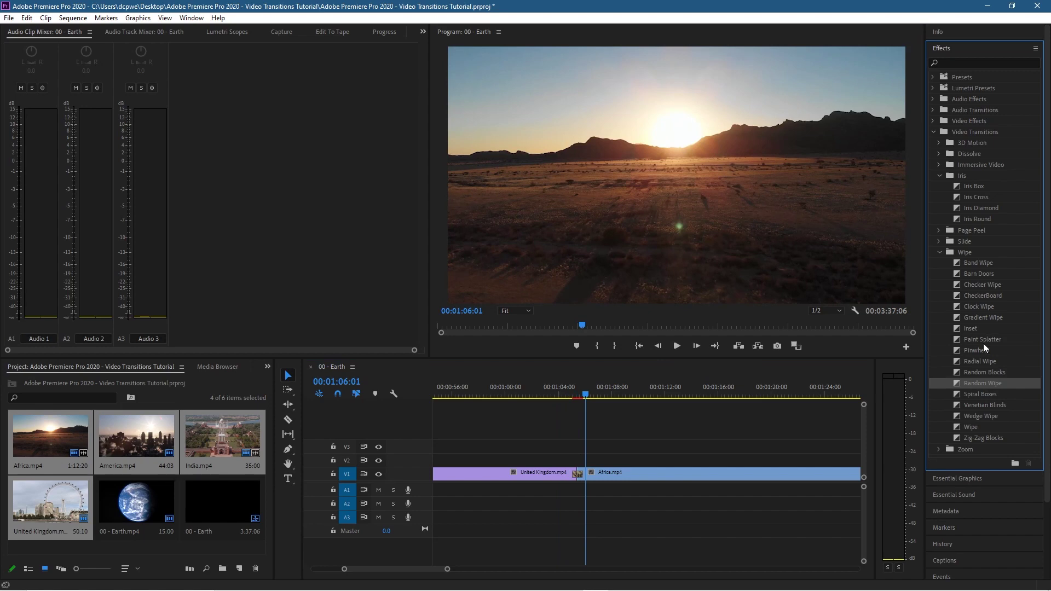
left_click_drag(977, 351, 598, 472)
left_click_drag(581, 399, 568, 398)
left_click(677, 345)
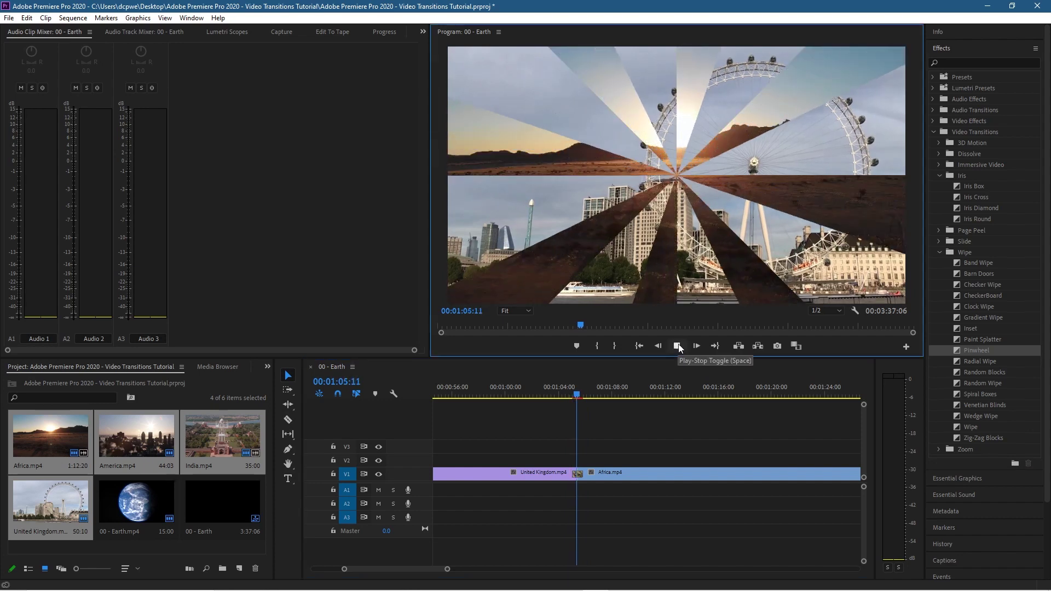
left_click(678, 345)
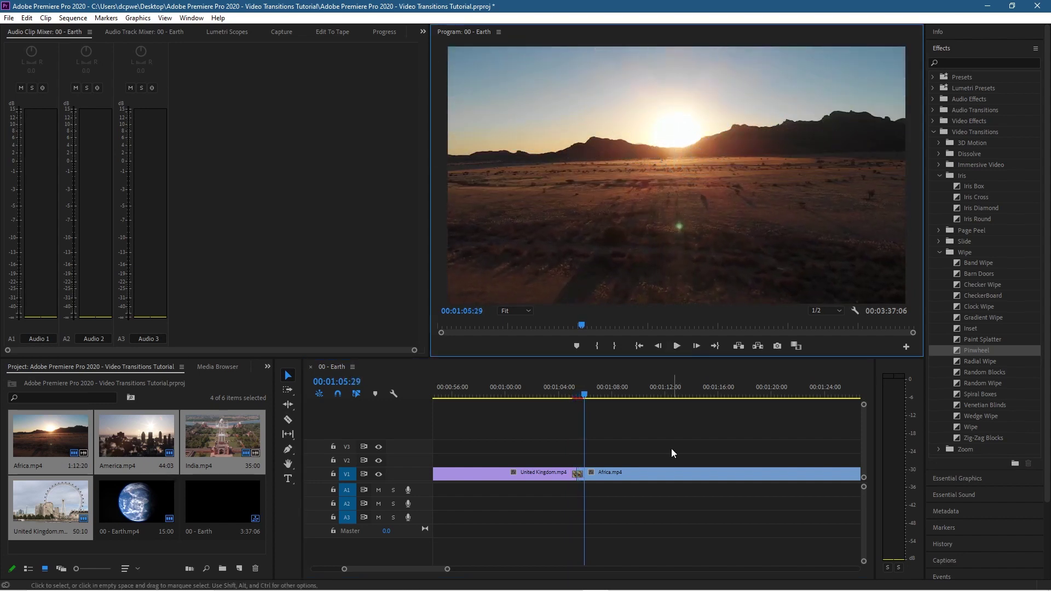
scroll(422, 567, "down", 3)
Bring the Africa/America cut into view, collapse Wipe and Iris, and expand Zoom.
left_click_drag(422, 568, 455, 565)
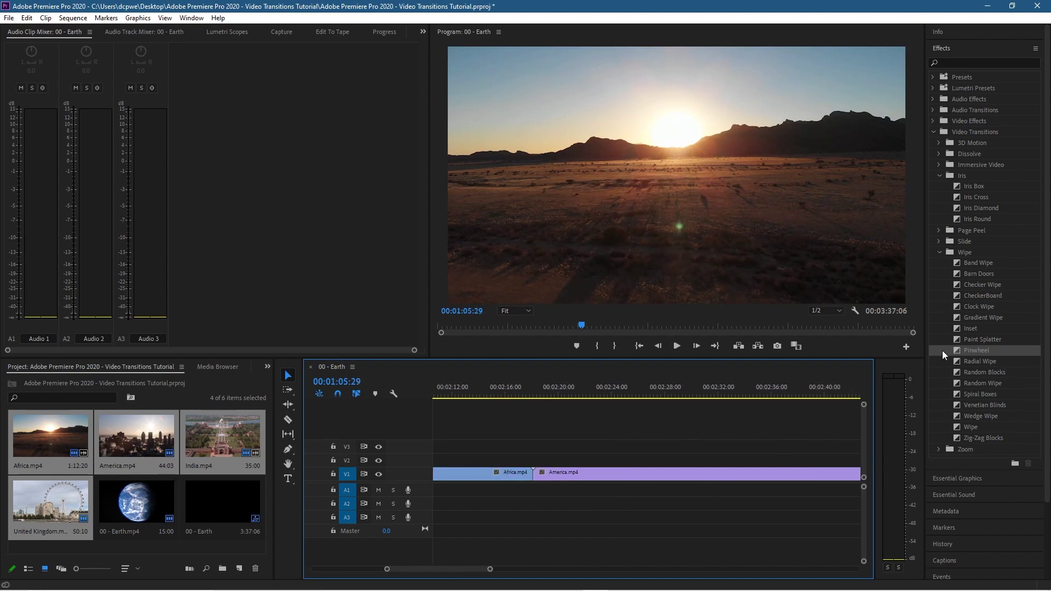
left_click(941, 252)
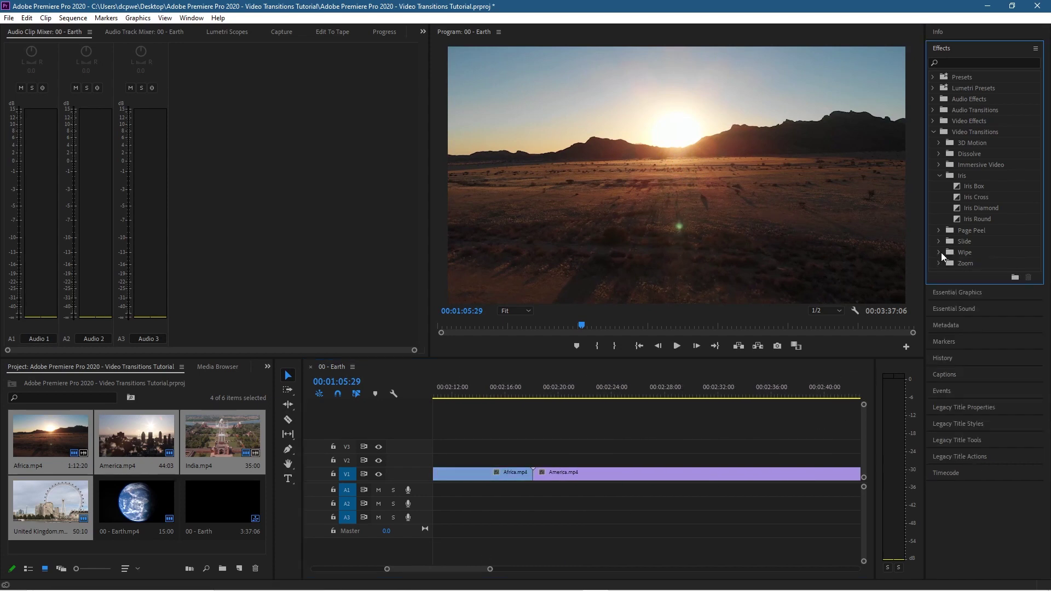
left_click(941, 174)
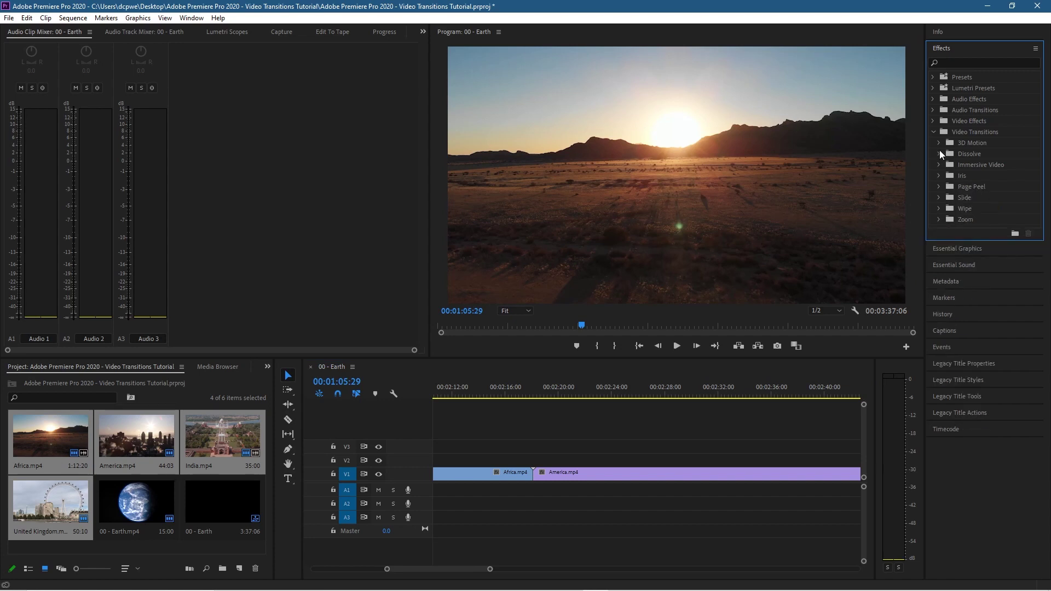
left_click(939, 219)
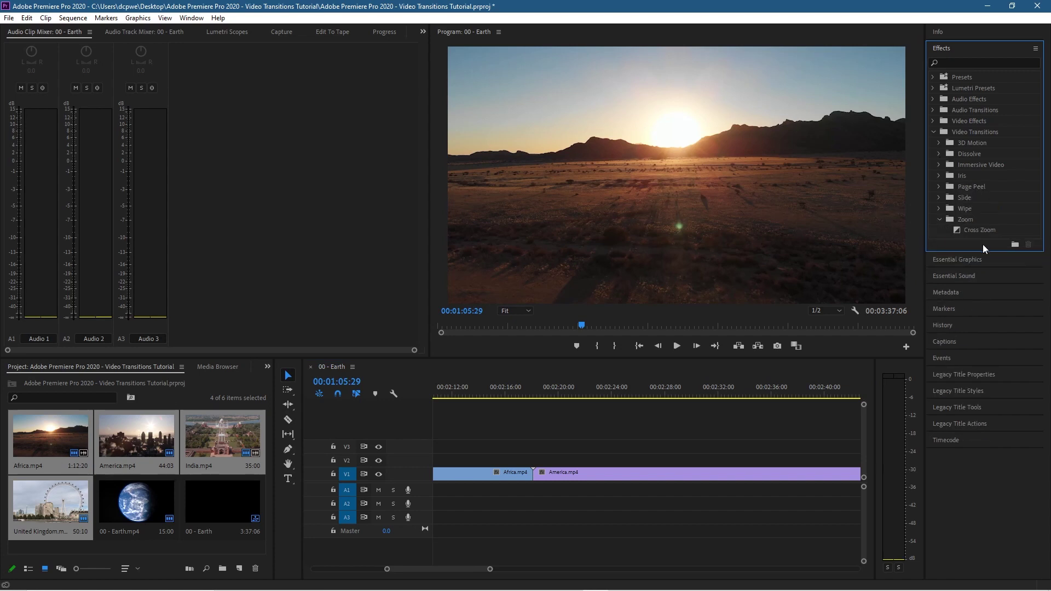
Apply Cross Zoom at the Africa/America cut, accept the warning, and play it back.
left_click_drag(976, 229, 536, 473)
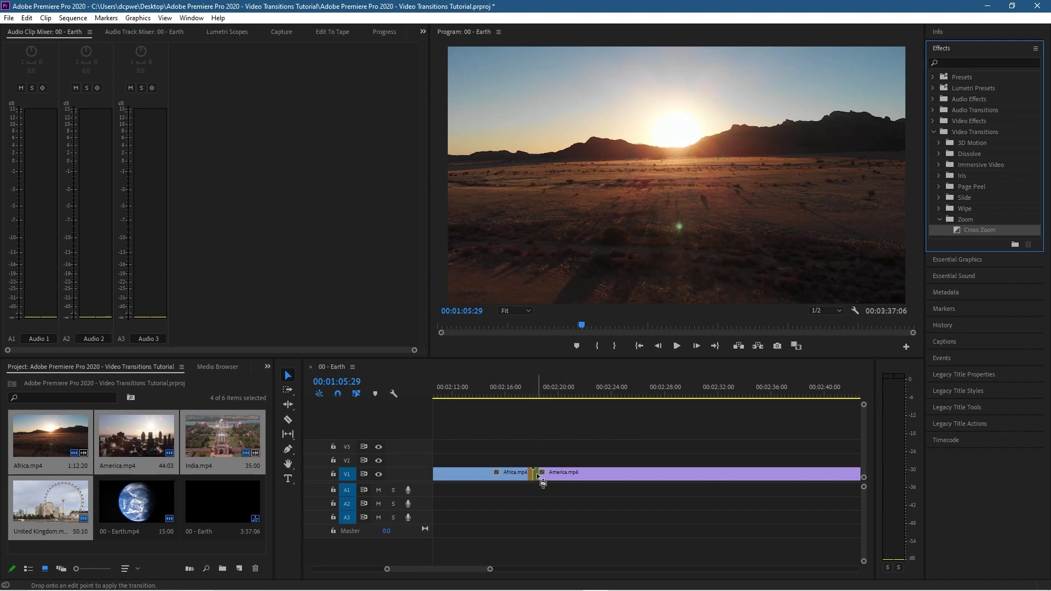
left_click(613, 319)
left_click(522, 396)
left_click(674, 346)
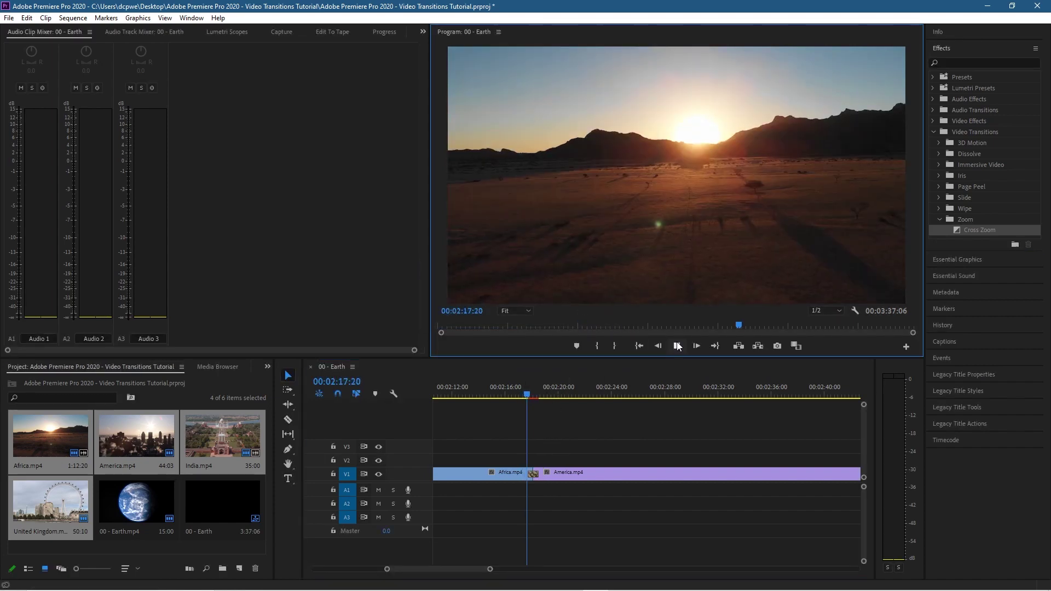
left_click(678, 342)
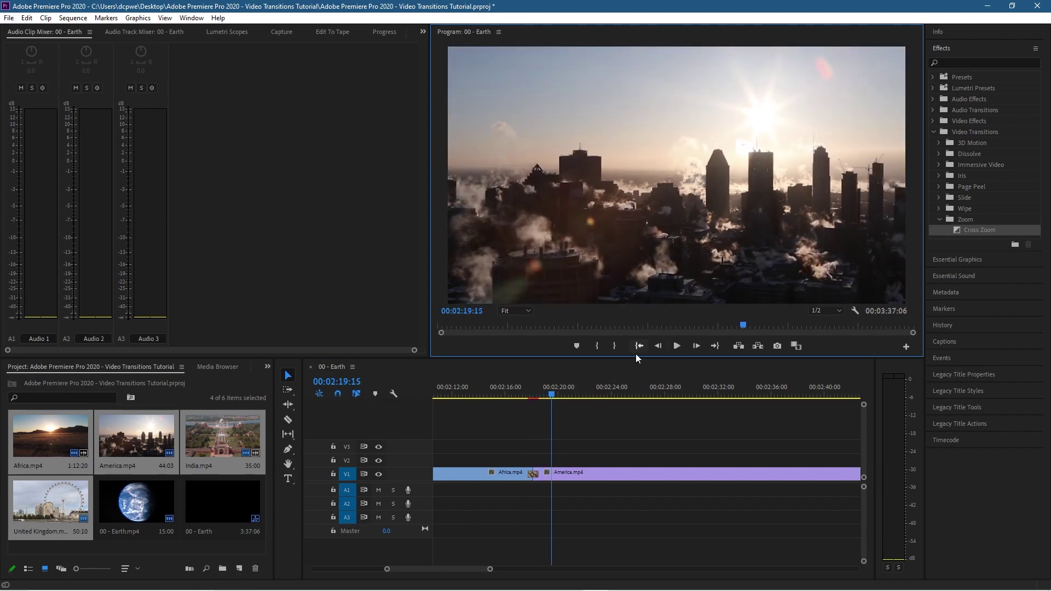
left_click_drag(550, 395, 526, 408)
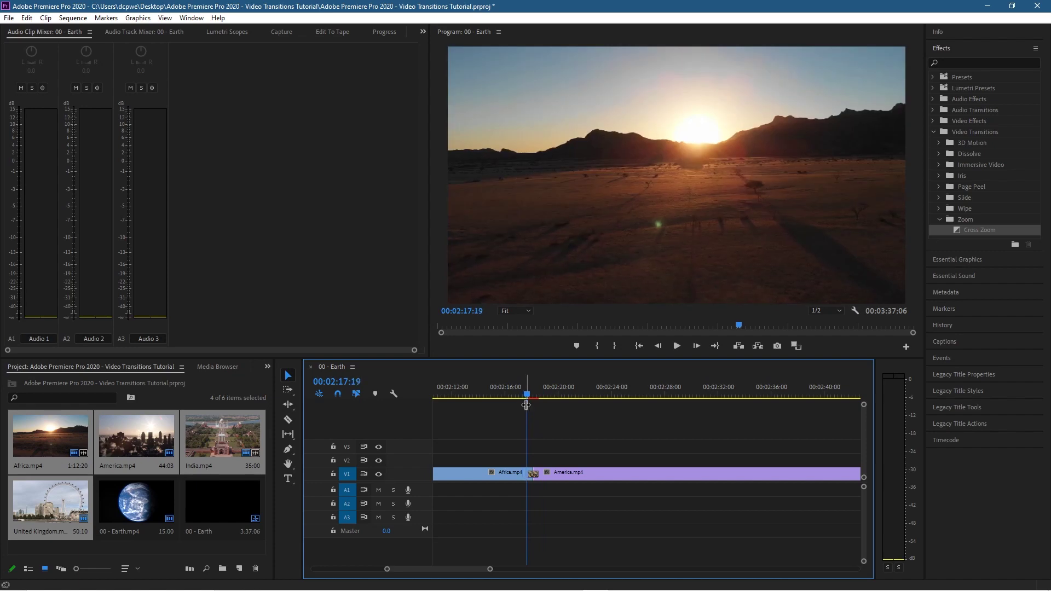
Replay the Cross Zoom, then clear it and check the straight Africa-to-America cut.
left_click(680, 345)
left_click(678, 346)
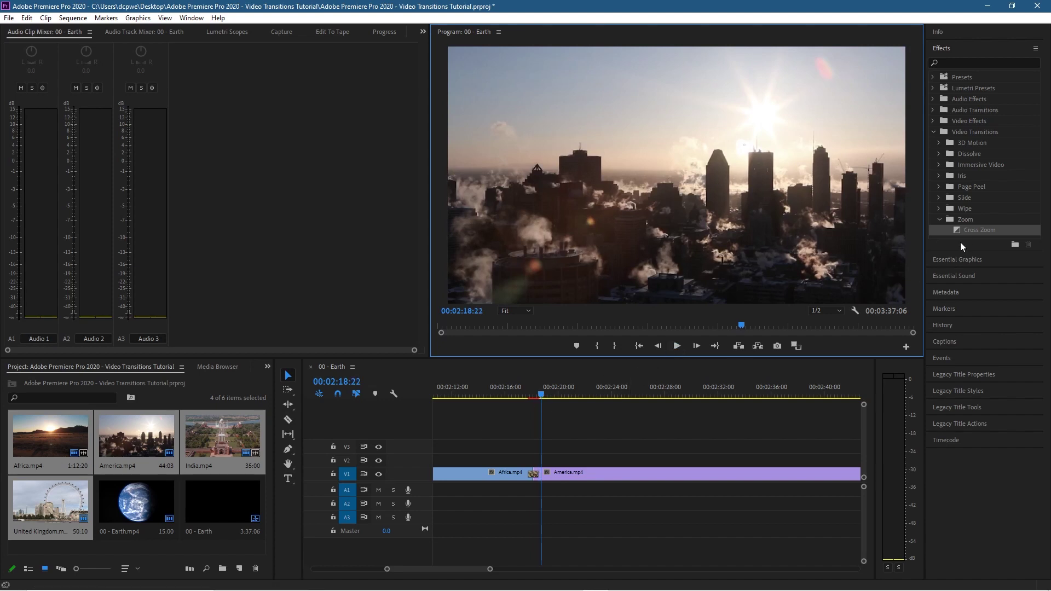
right_click(530, 474)
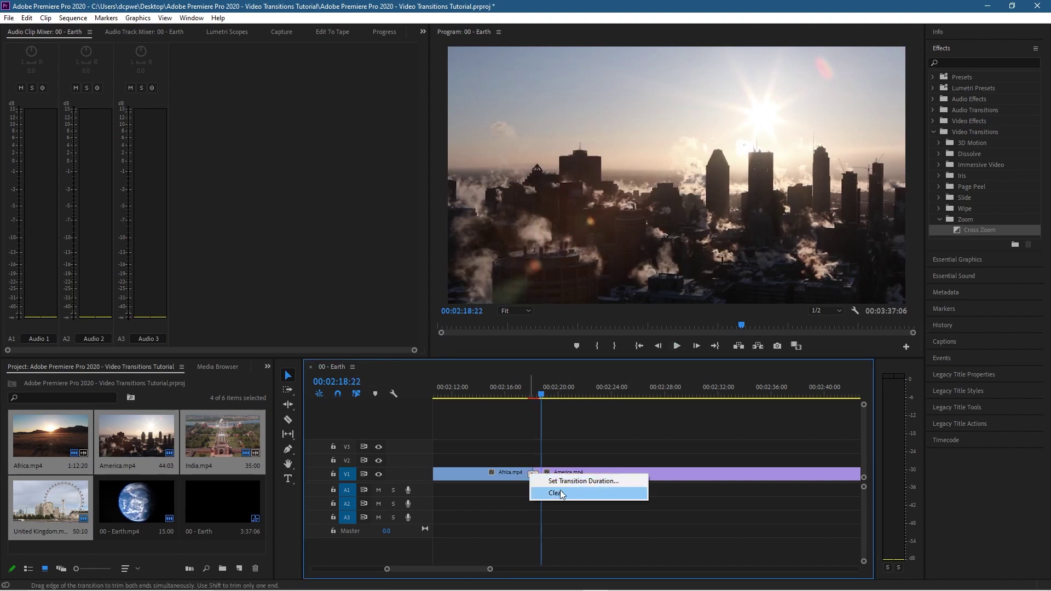
left_click(560, 493)
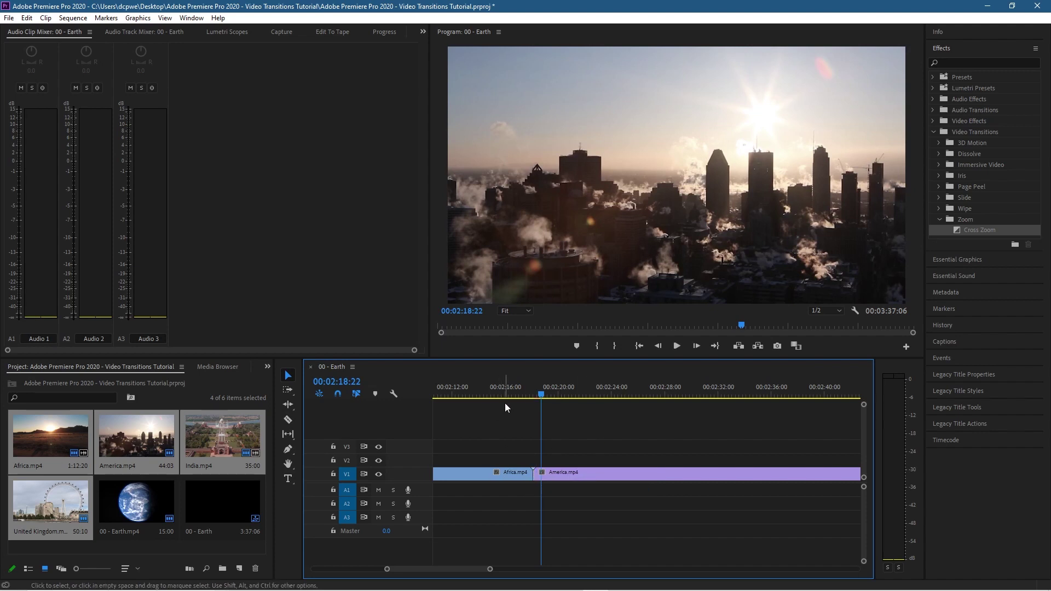
left_click(521, 392)
left_click(677, 346)
left_click(678, 345)
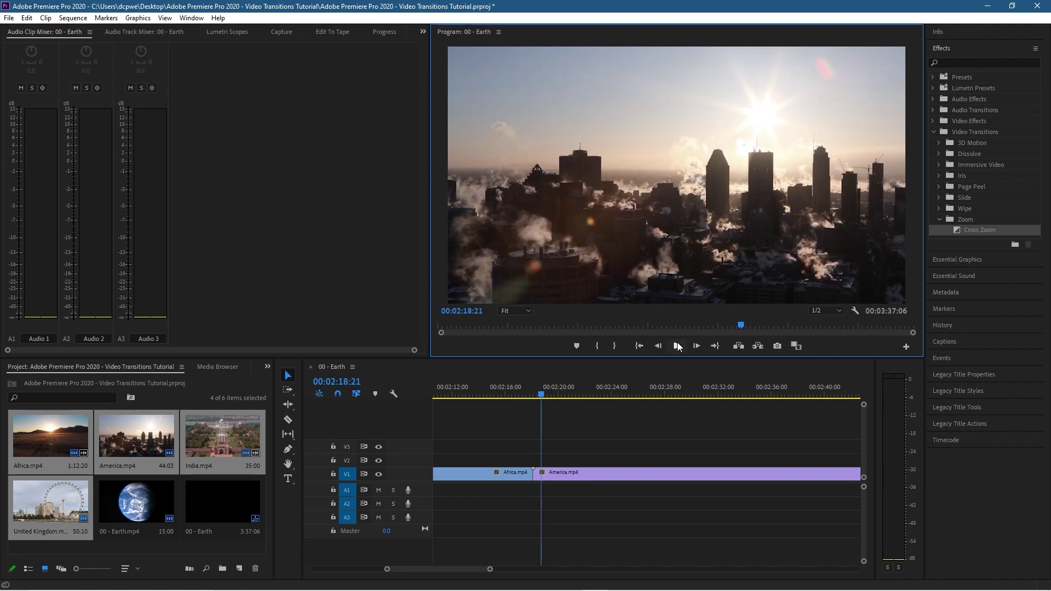
Apply VR Light Leaks from Immersive Video to the Africa/America cut, then play and scrub it.
left_click(940, 164)
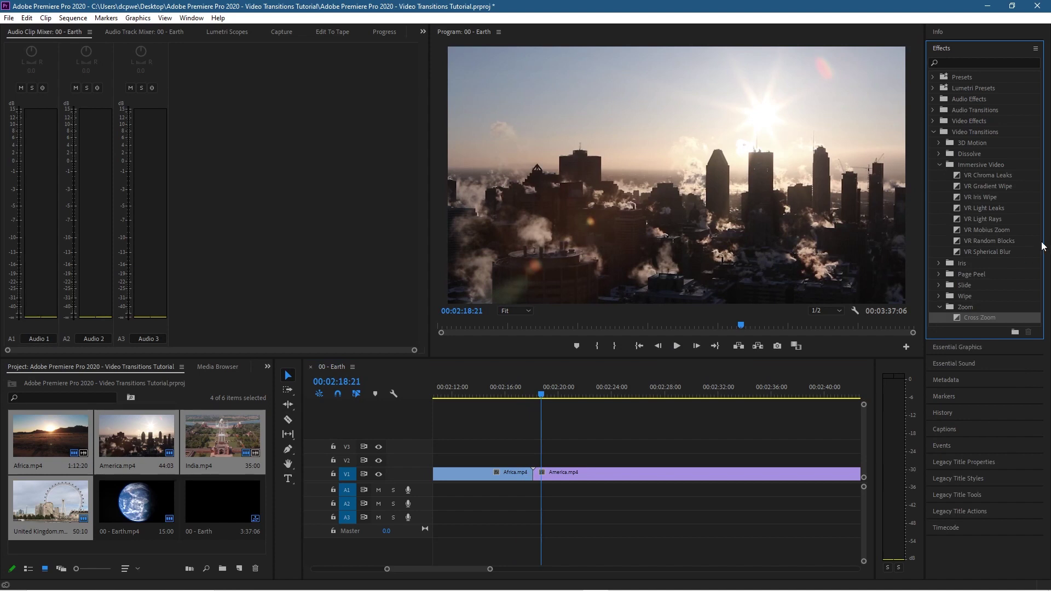
left_click_drag(983, 207, 538, 486)
left_click(602, 315)
left_click(525, 393)
left_click(681, 343)
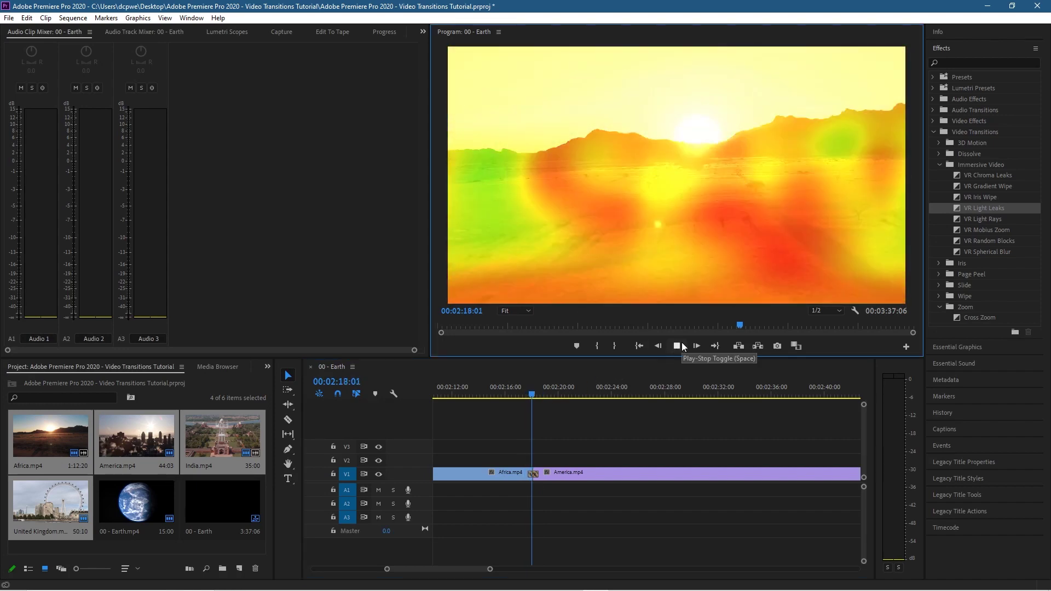
left_click(677, 346)
left_click_drag(524, 395, 653, 408)
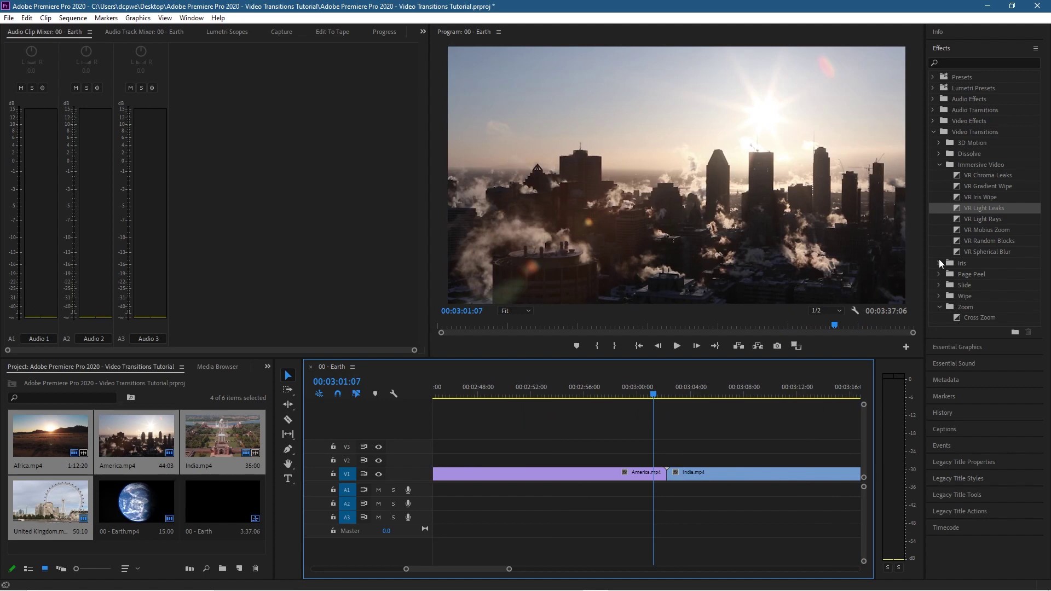
Apply Venetian Blinds from Wipe to the America/India cut, then play and scrub it.
left_click(940, 295)
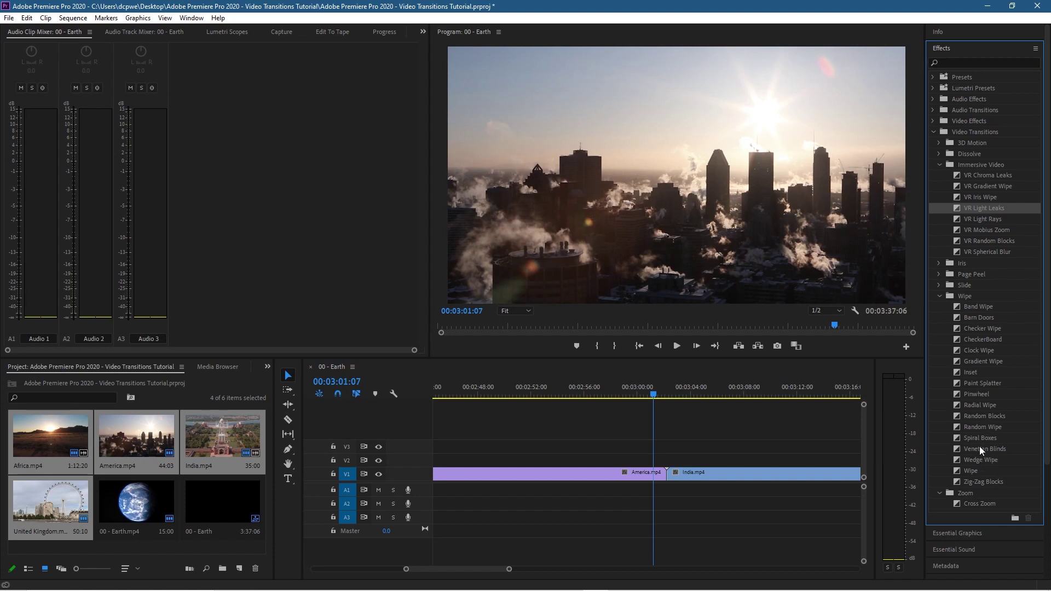
left_click_drag(980, 446, 666, 475)
left_click(607, 317)
left_click(676, 346)
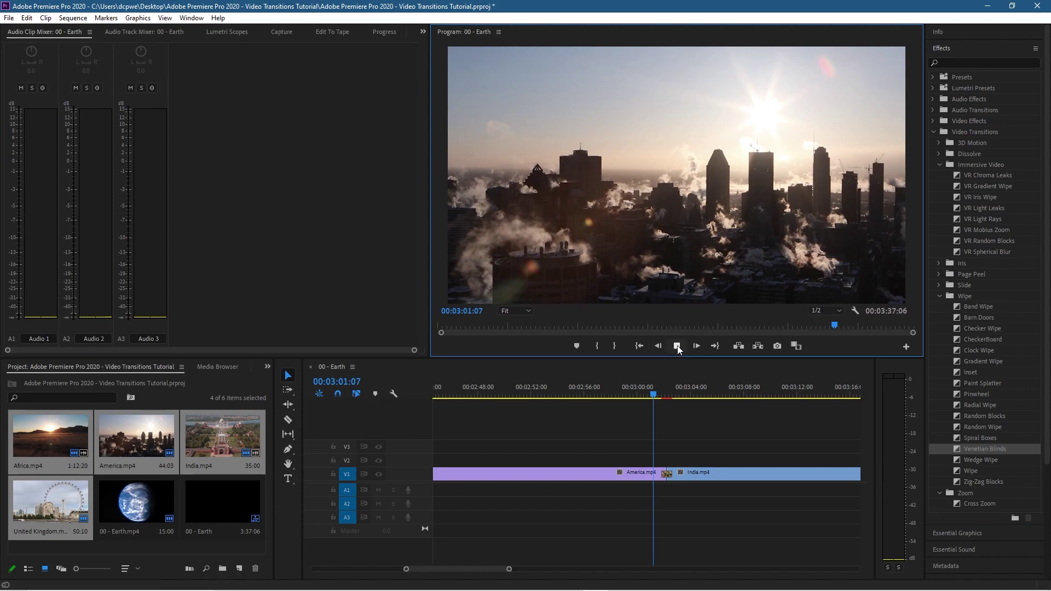
left_click(677, 346)
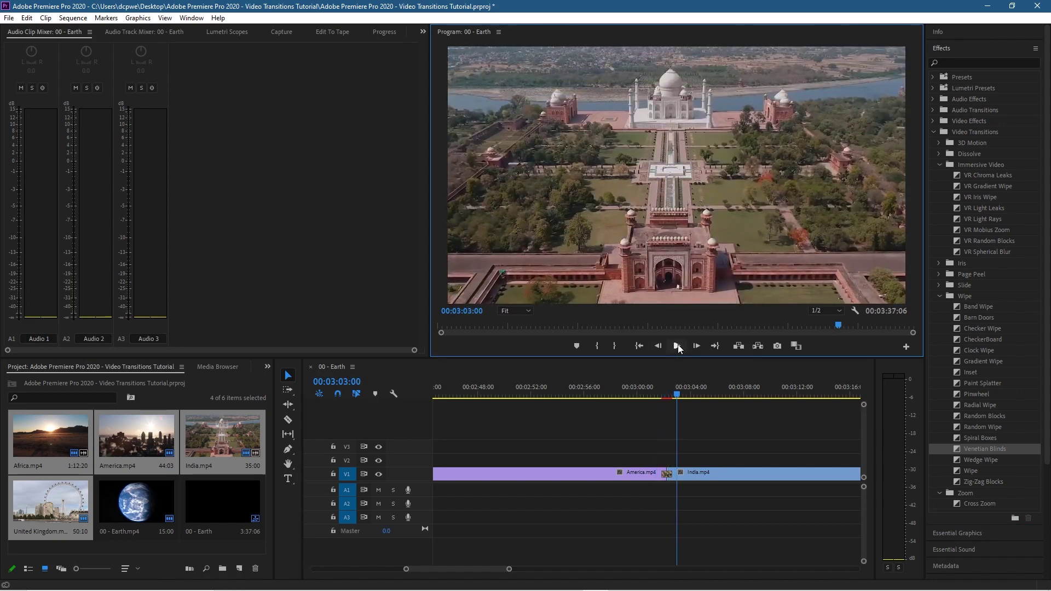
left_click_drag(684, 400, 758, 409)
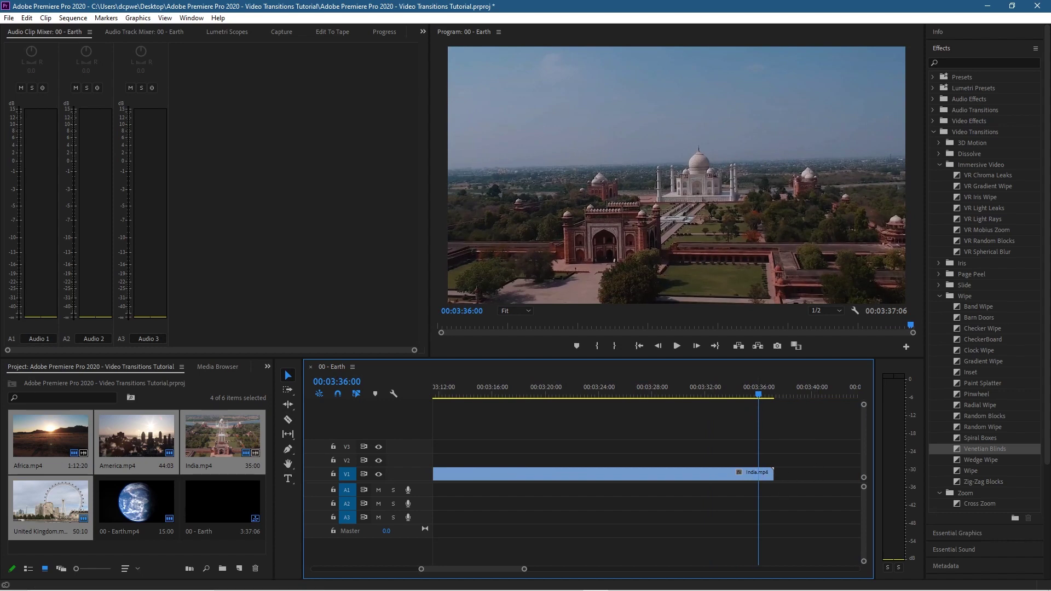
Apply Dip to Black from the Dissolve group to the end of India.mp4 and play the fade.
left_click(939, 164)
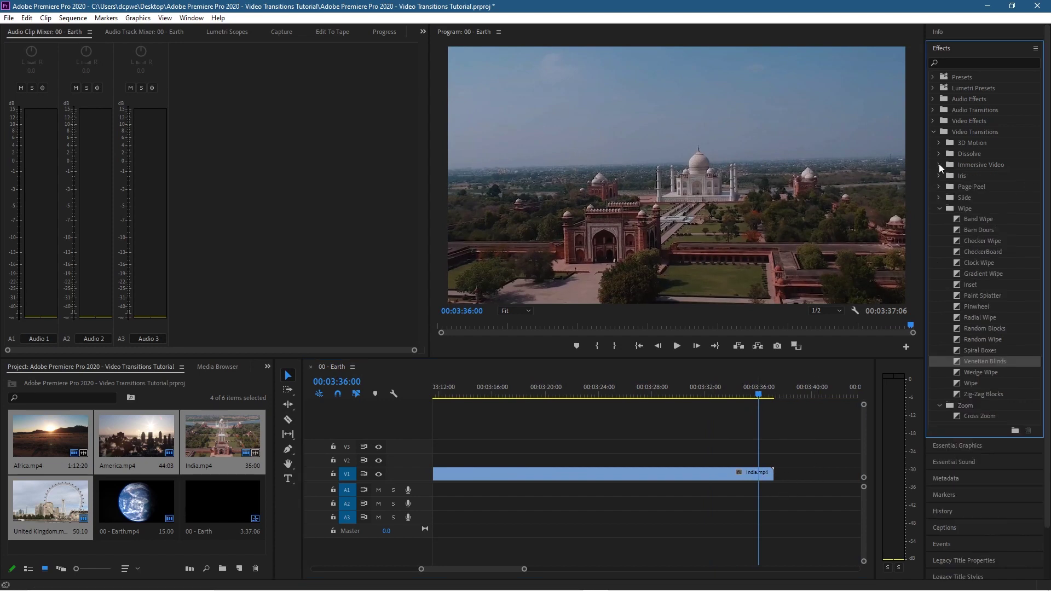
left_click(940, 210)
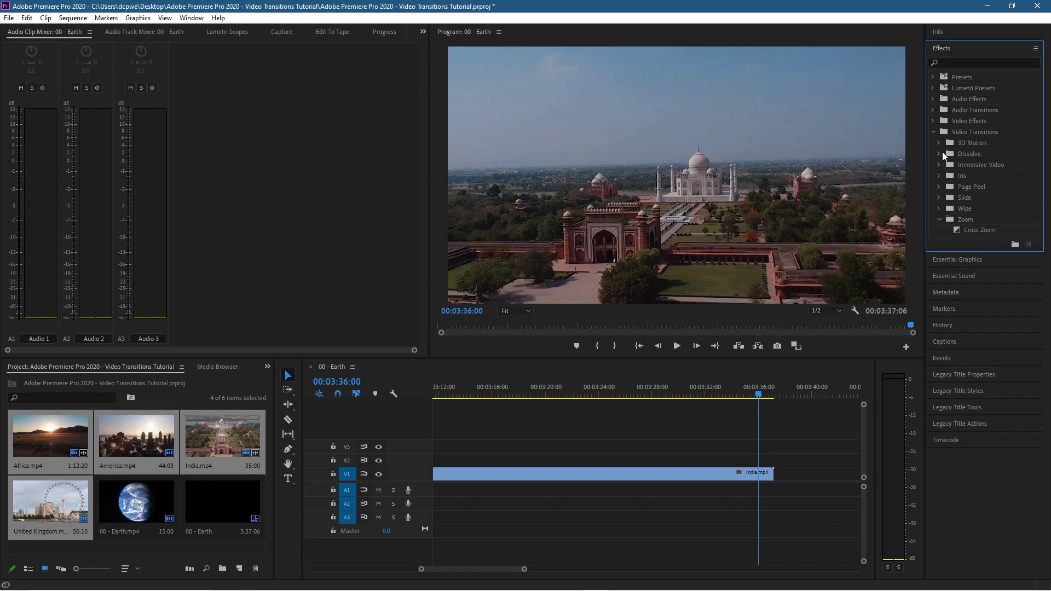
left_click(940, 153)
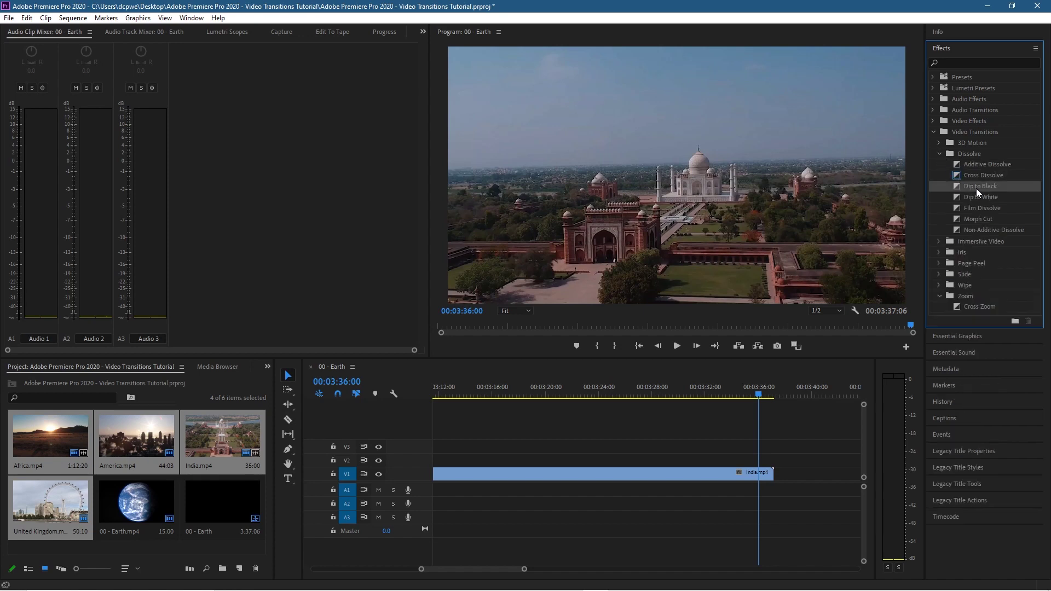
left_click_drag(977, 189, 770, 474)
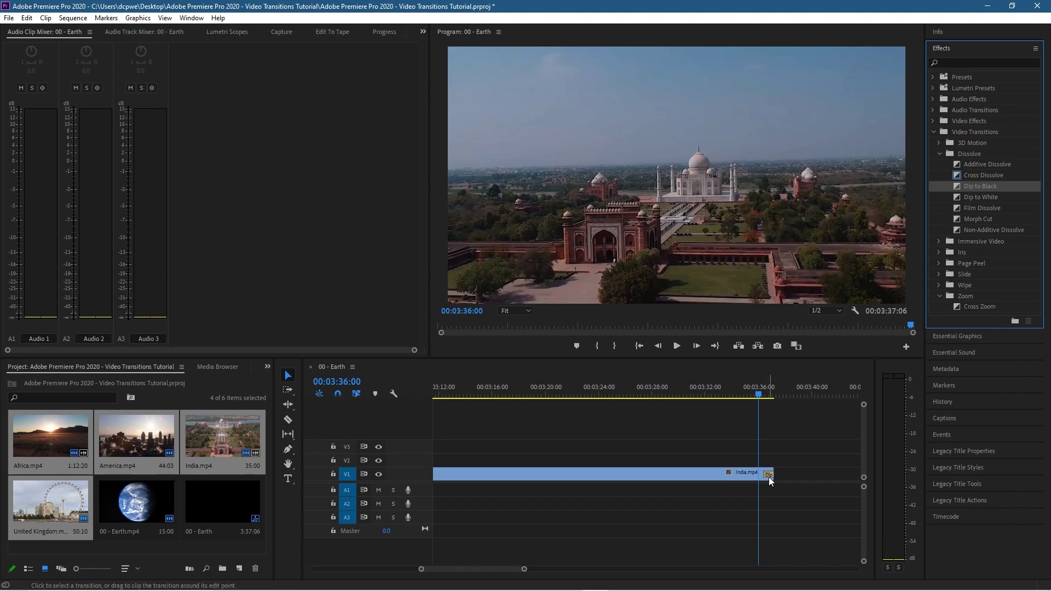
left_click(675, 348)
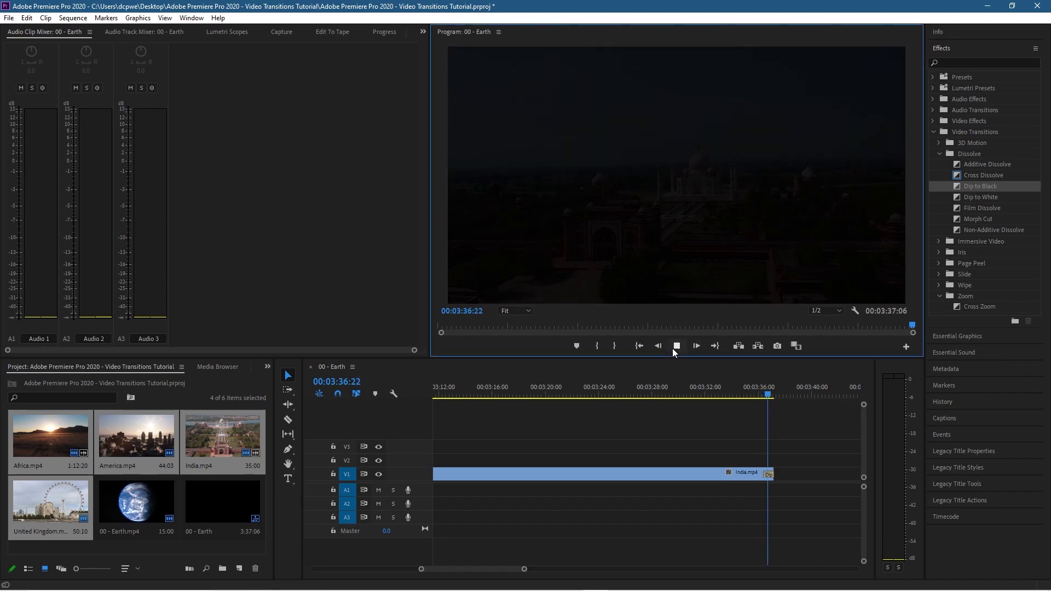
left_click_drag(769, 396, 187, 415)
Return the playhead to the sequence start, minimize Premiere Pro, and close the Video Transitions Tutorial folder window.
mouse_move(426, 435)
left_mouse_down()
mouse_move(450, 432)
mouse_move(429, 433)
left_mouse_up()
left_click(988, 11)
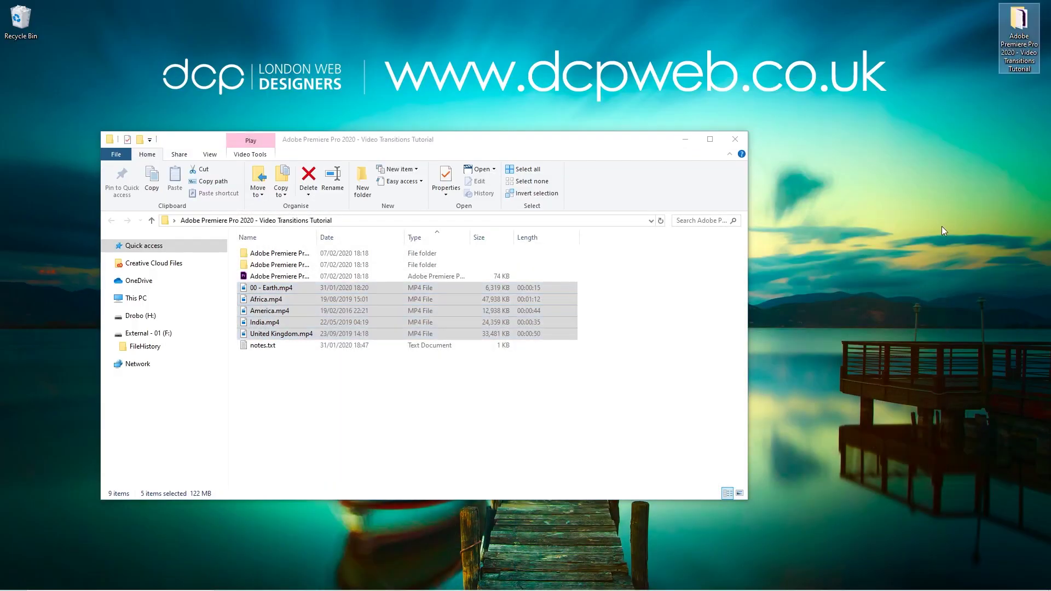
left_click(742, 136)
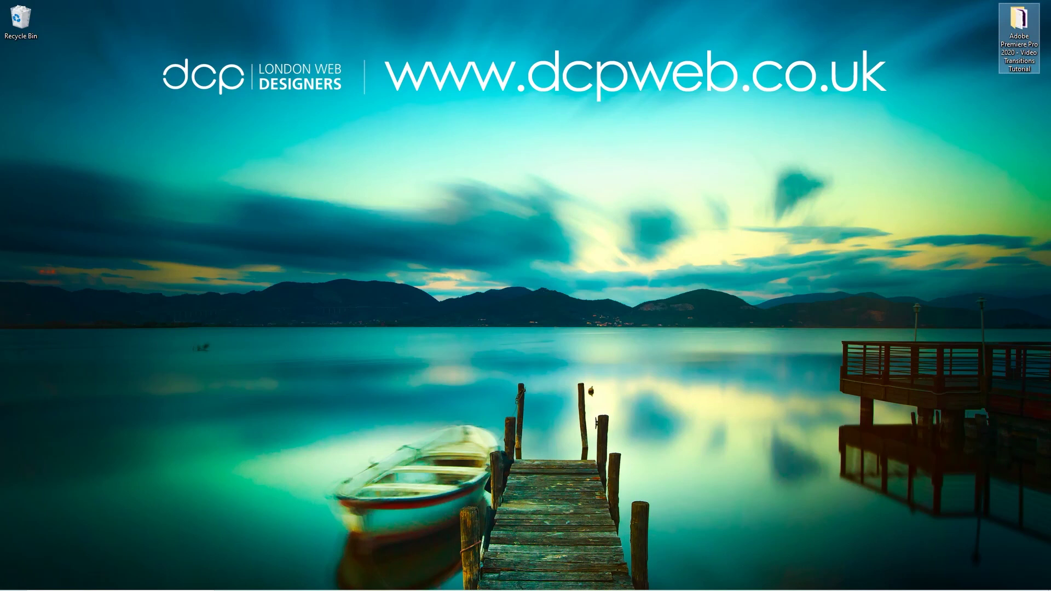